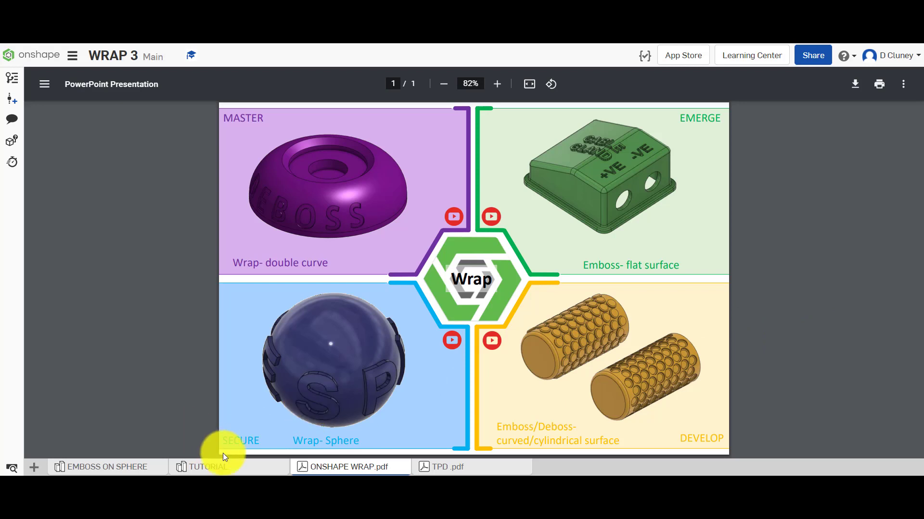
Examine the finished raised lettering on the EMBOSS ON SPHERE model from several angles, after a brief look at the TUTORIAL model
click(222, 468)
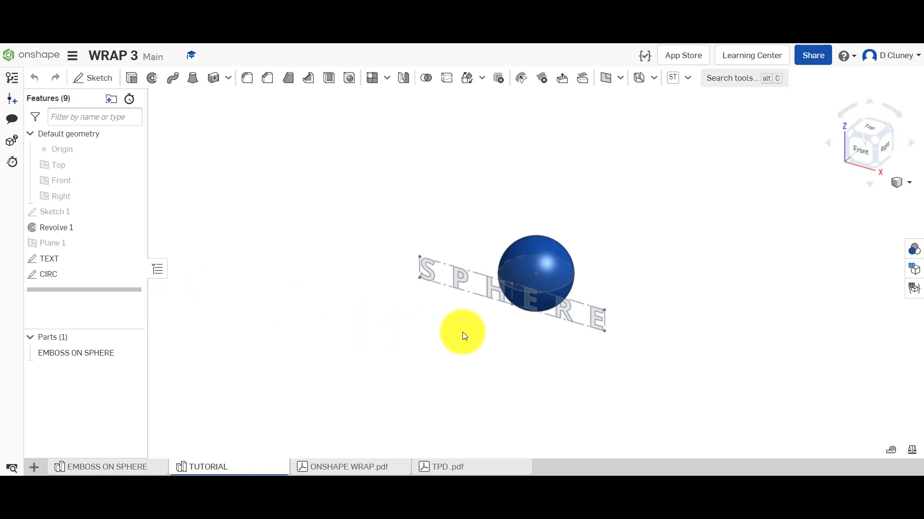
scroll(573, 316, up, 4)
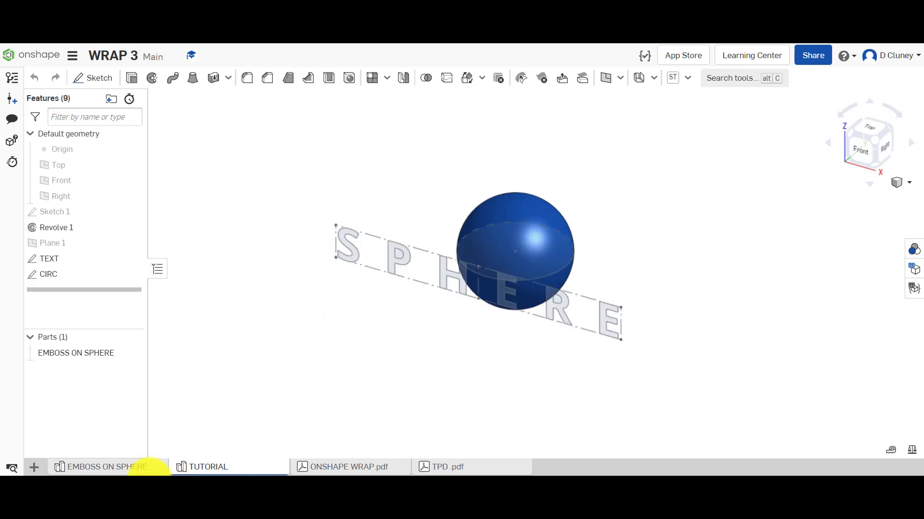
click(137, 467)
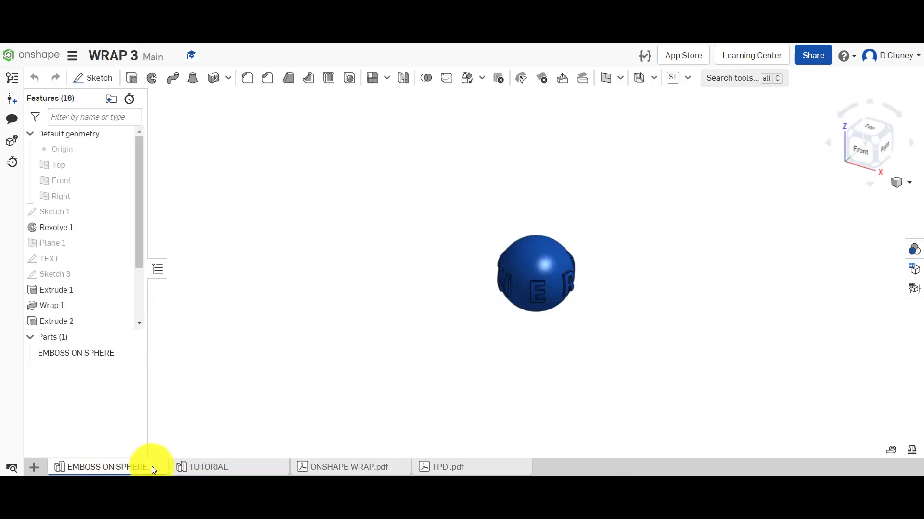
scroll(651, 218, up, 2)
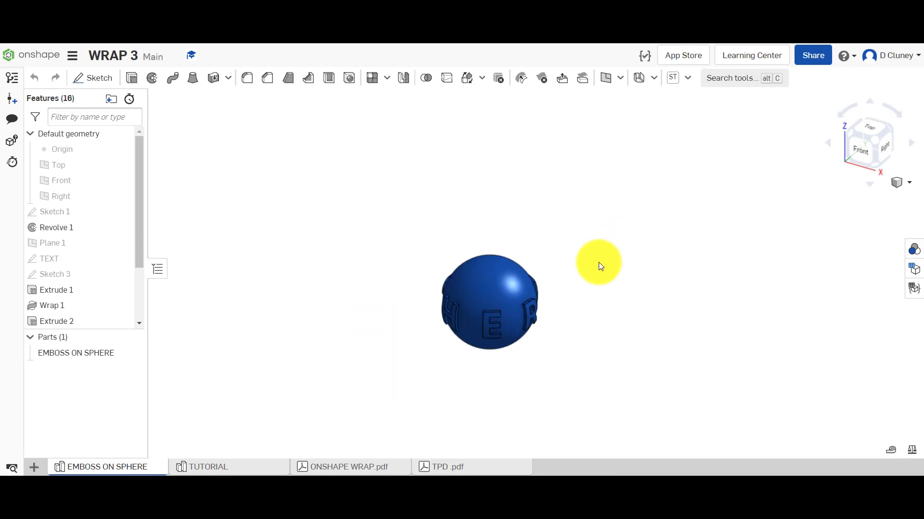
scroll(548, 268, up, 3)
right_drag(506, 232, 434, 362)
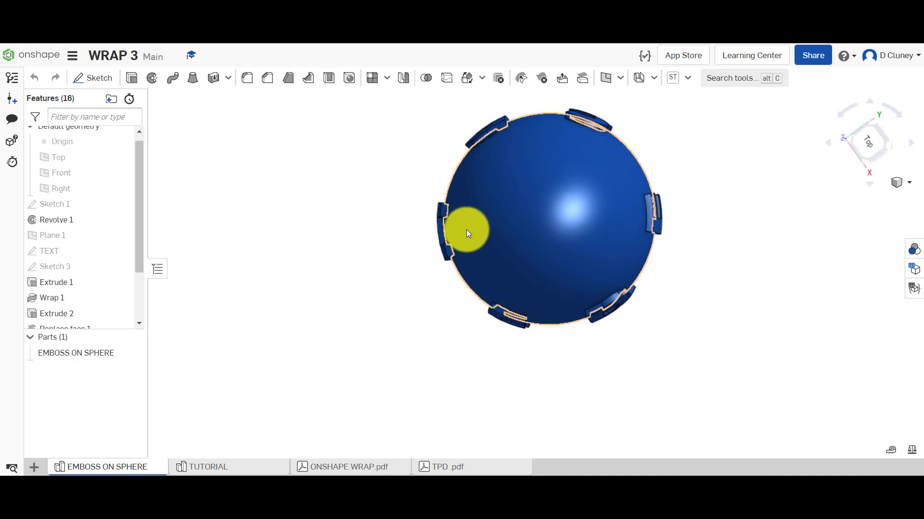
scroll(466, 229, up, 5)
right_drag(354, 252, 365, 206)
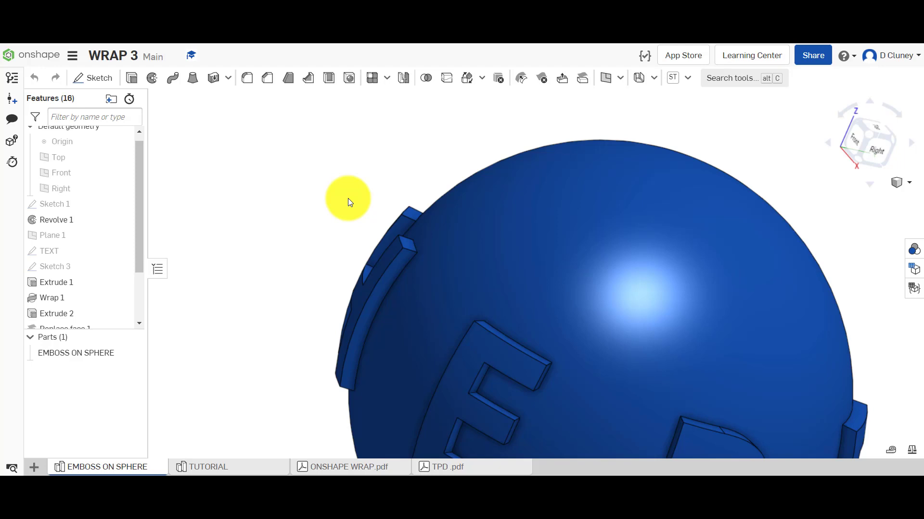
click(871, 139)
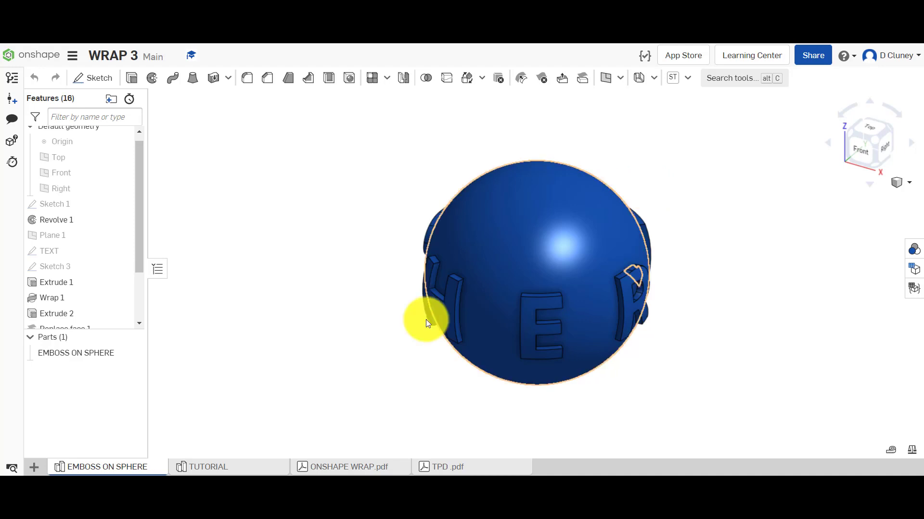
Examine Plane 1, the TEXT sketch and the CIRC sketch around the sphere in the TUTORIAL part studio
click(230, 468)
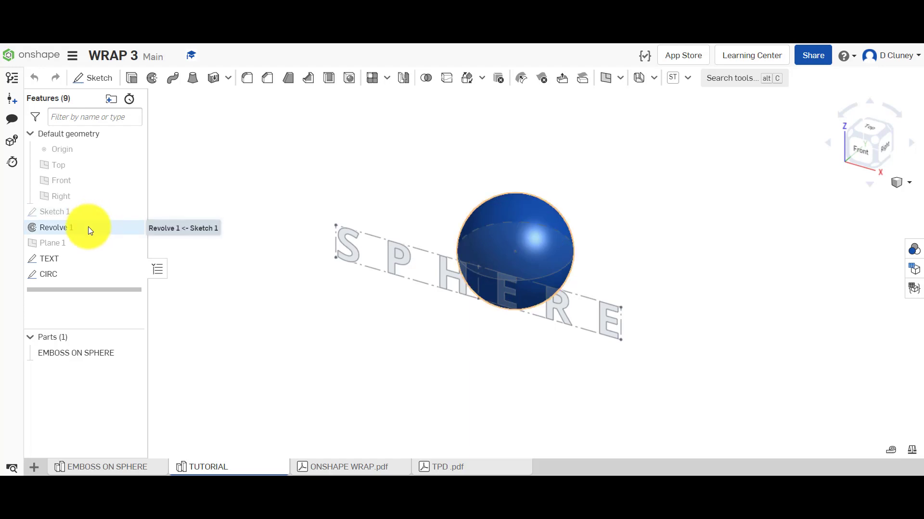
click(85, 244)
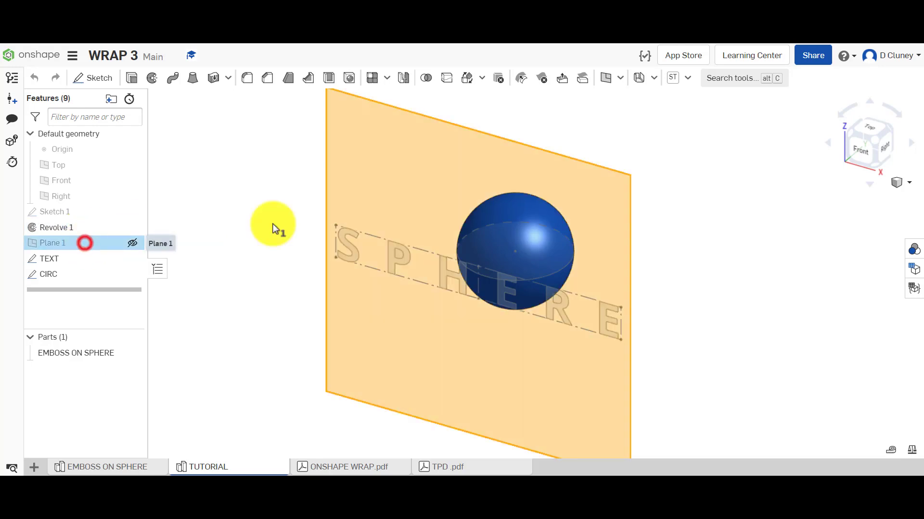
right_drag(660, 279, 623, 281)
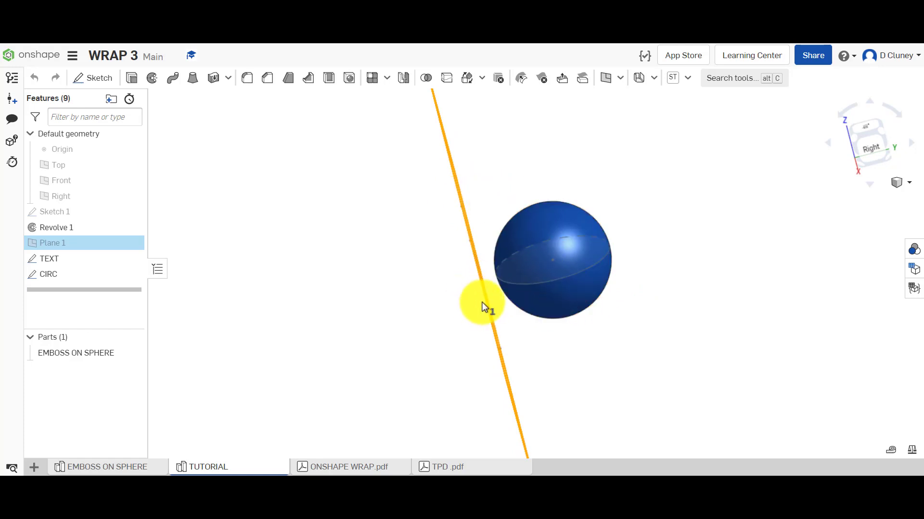
key(shift+7)
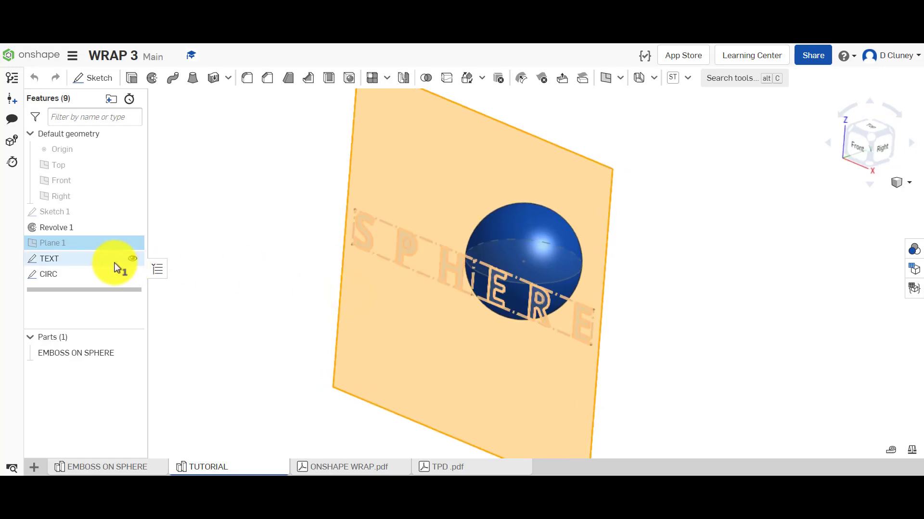
click(114, 264)
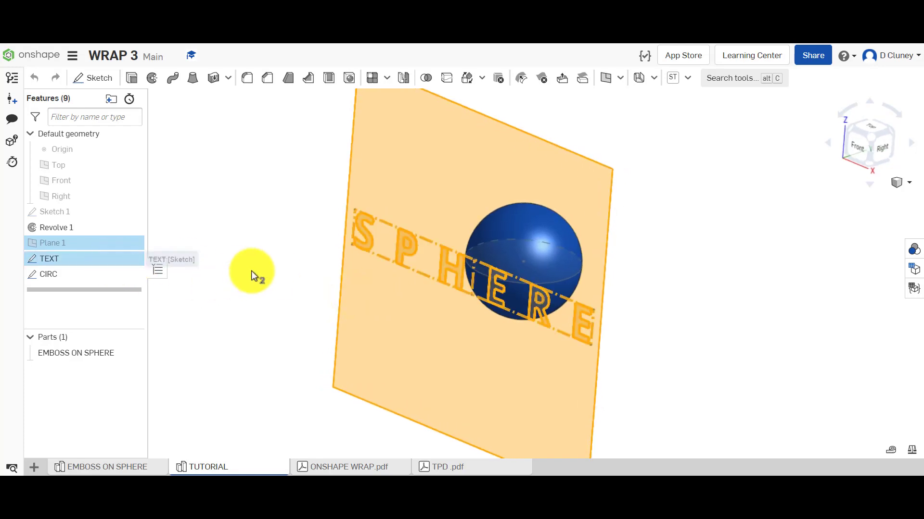
click(251, 275)
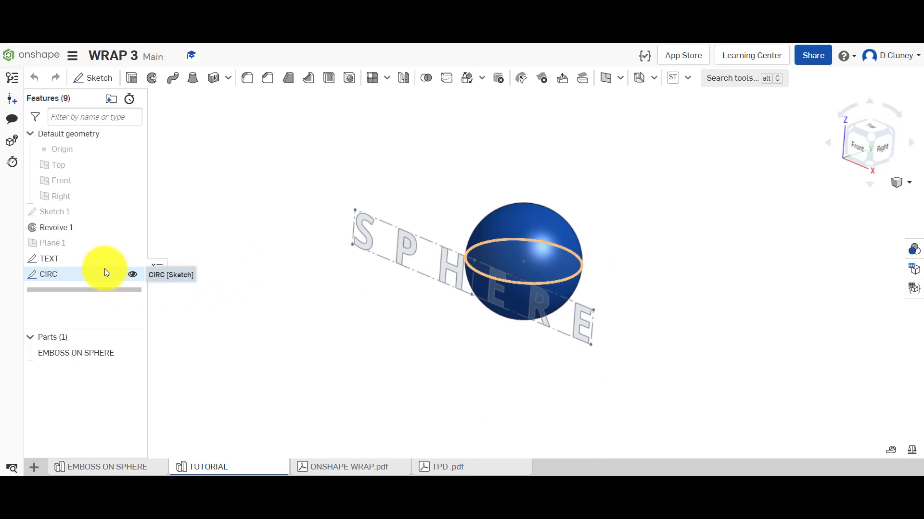
mouse_move(256, 188)
right_down()
mouse_move(255, 229)
mouse_move(245, 185)
right_up()
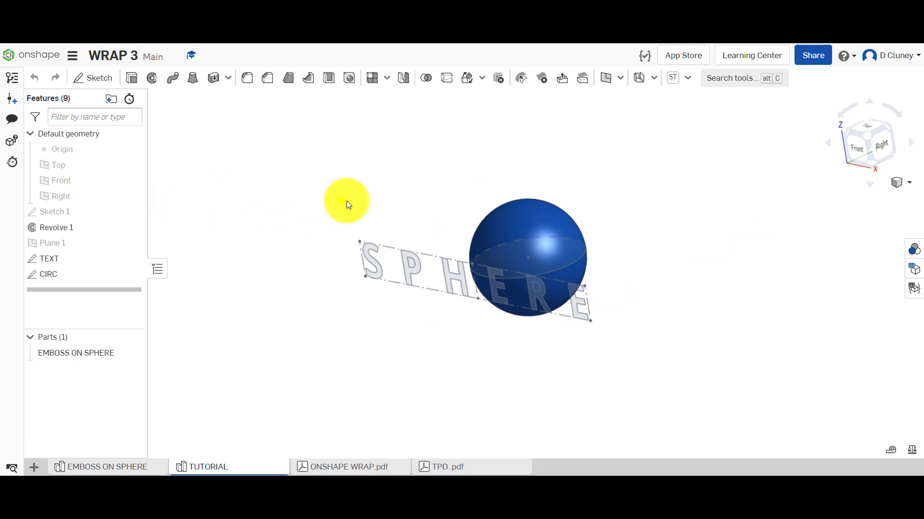
right_drag(349, 204, 359, 205)
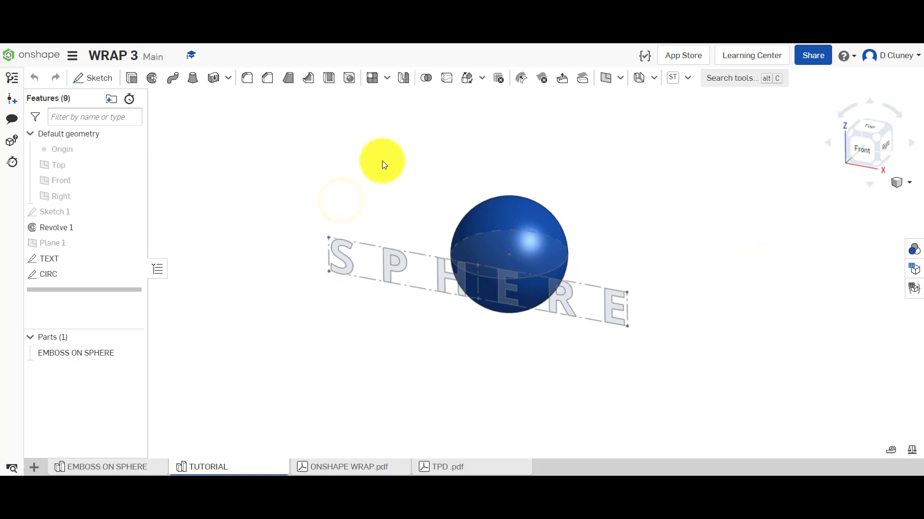
click(482, 78)
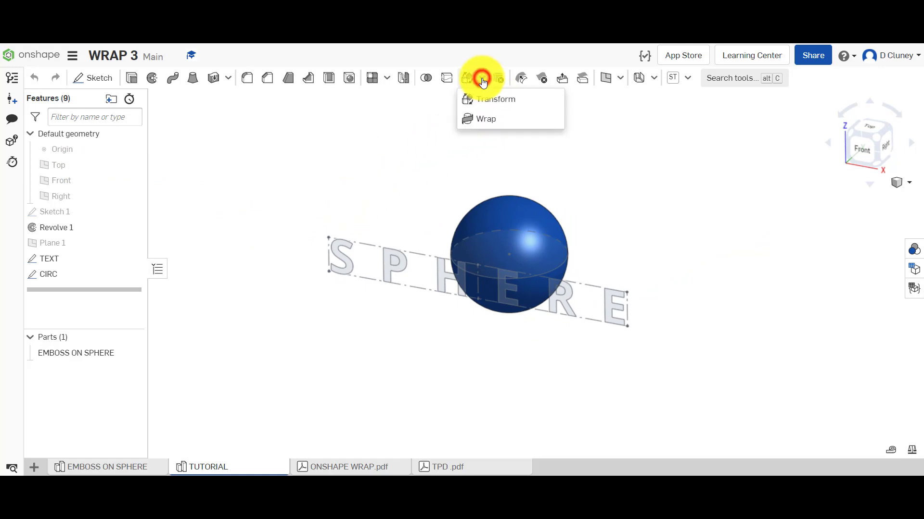
click(499, 121)
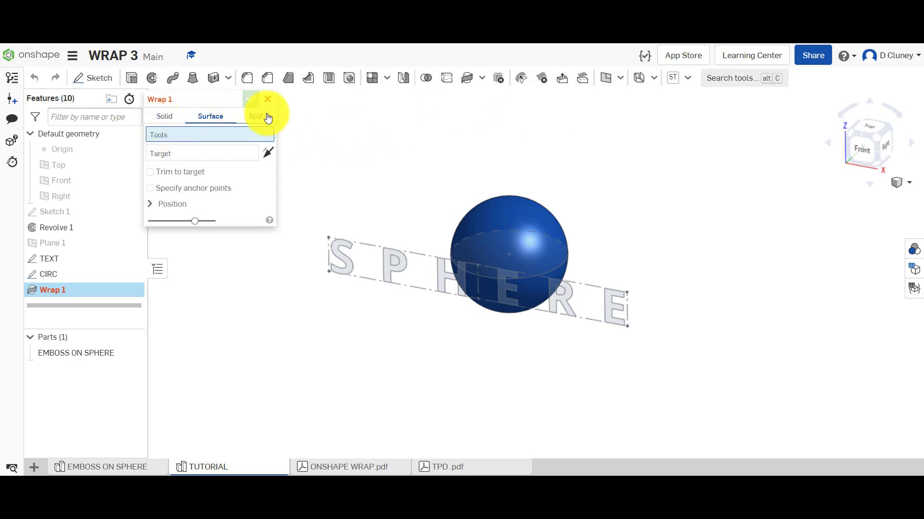
click(166, 119)
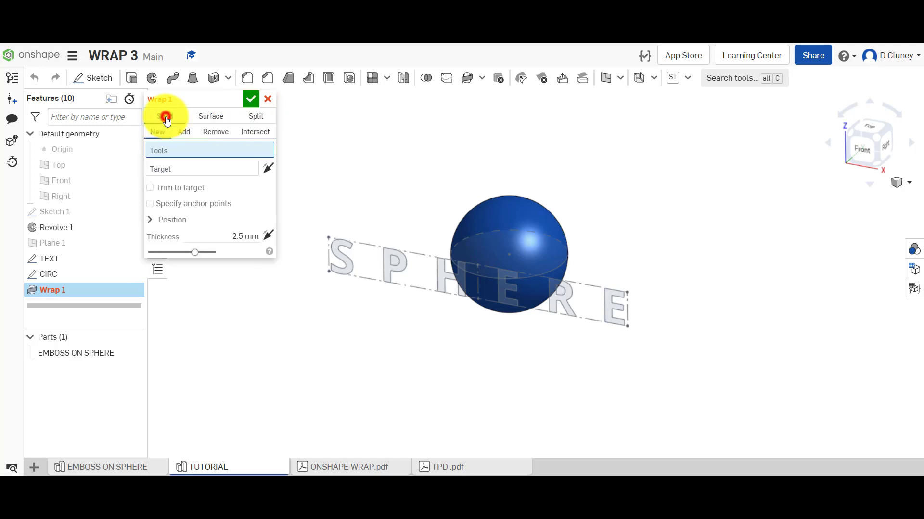
click(189, 135)
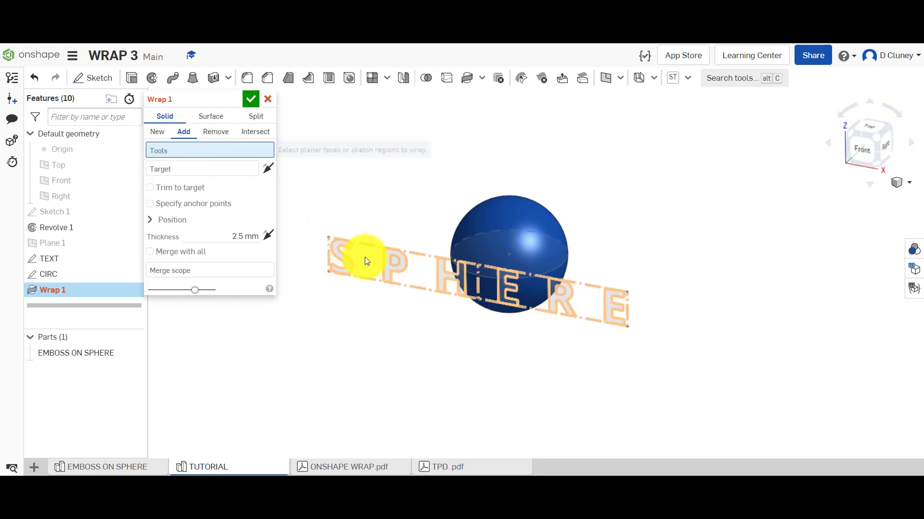
click(393, 271)
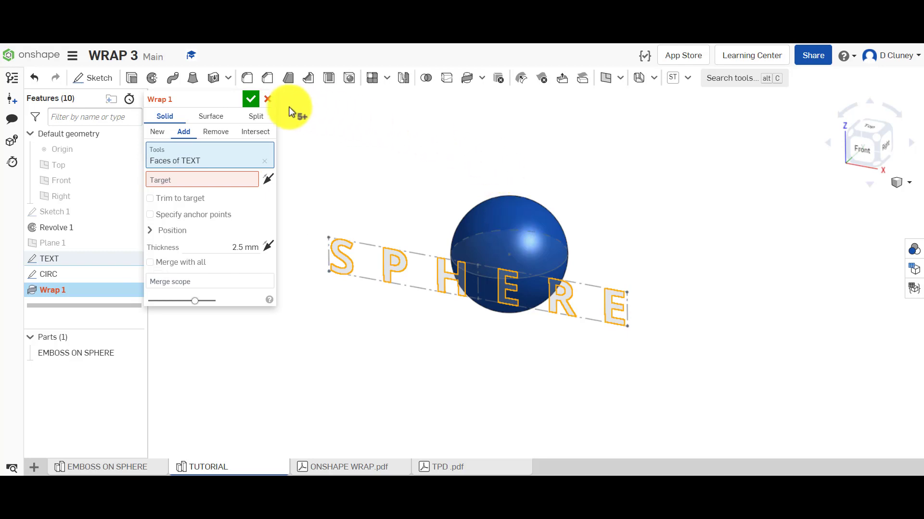
click(271, 99)
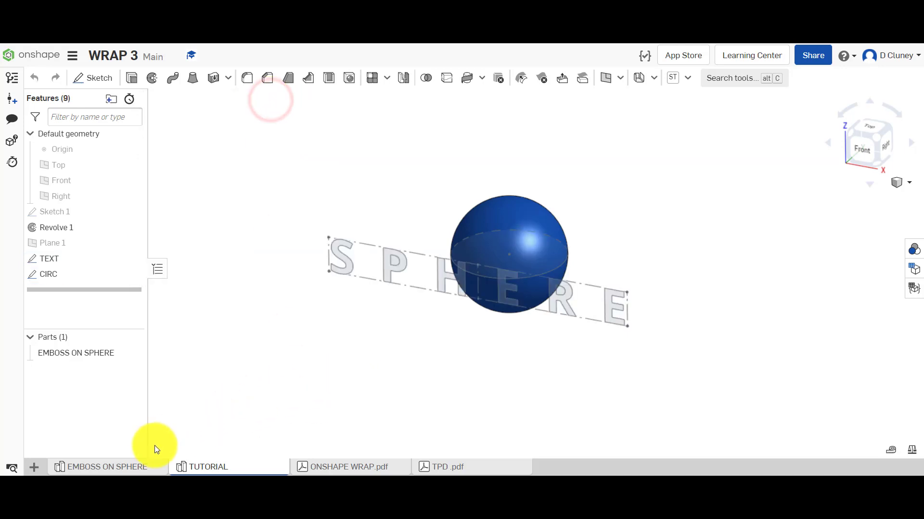
Roll the EMBOSS ON SPHERE history back to before Extrude 1 and forward past it to examine how the helper cylinder is built
click(141, 467)
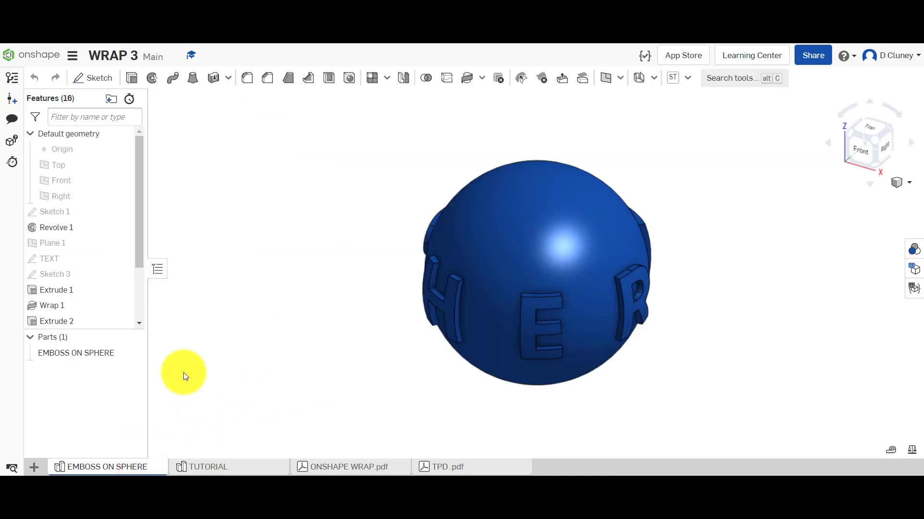
mouse_move(139, 260)
mouse_down()
mouse_move(145, 327)
mouse_move(117, 257)
mouse_move(117, 211)
mouse_up()
click(117, 322)
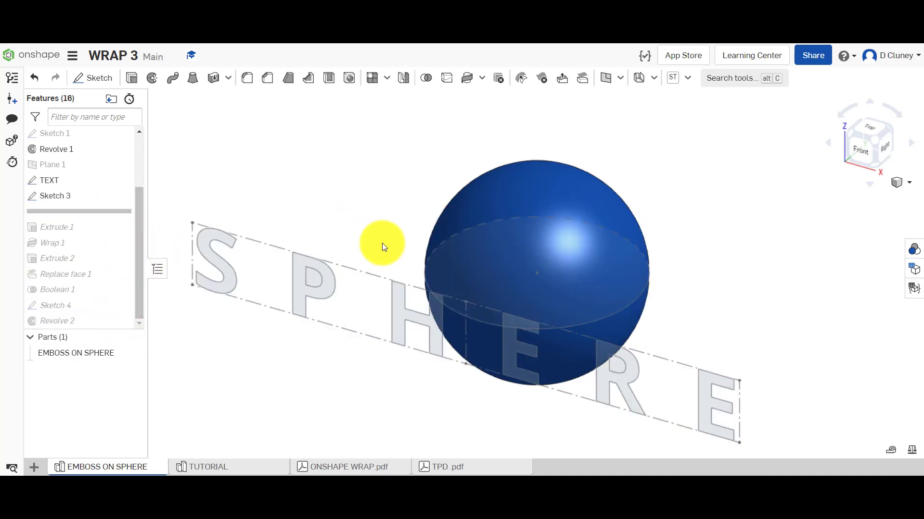
scroll(382, 243, down, 2)
right_drag(381, 244, 386, 204)
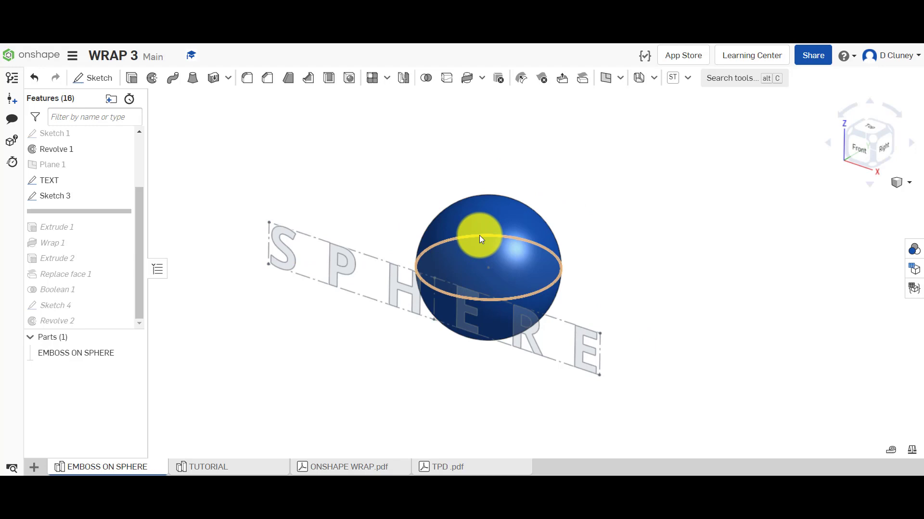
drag(120, 213, 121, 232)
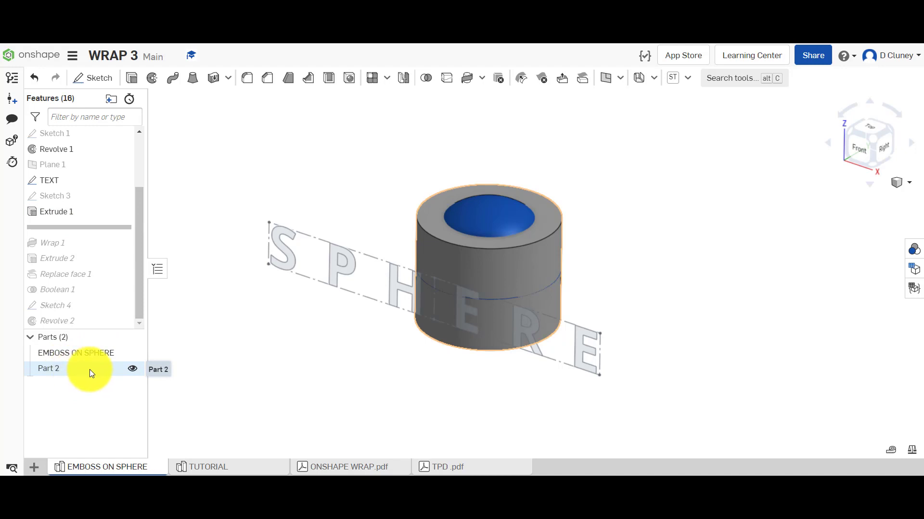
In the TUTORIAL part studio, set up a solid extrusion of the CIRC sketch as a new part
click(213, 467)
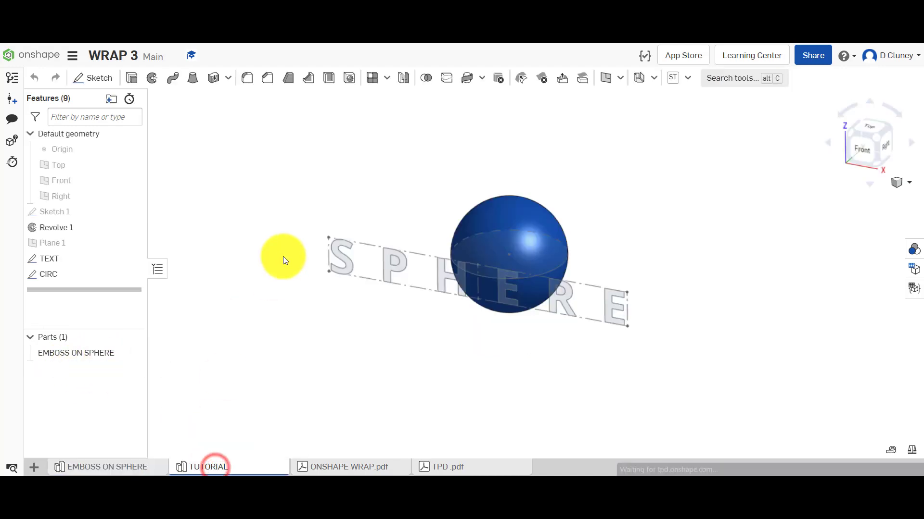
right_drag(660, 209, 674, 230)
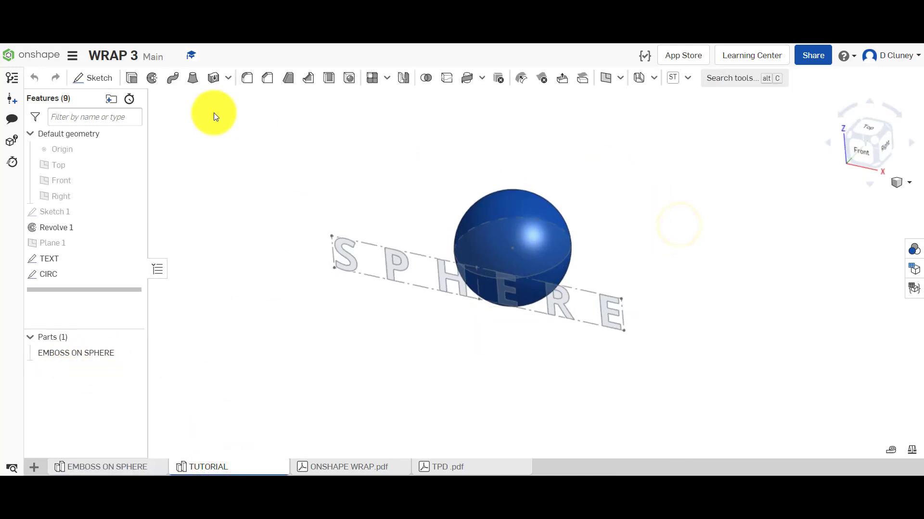
click(131, 79)
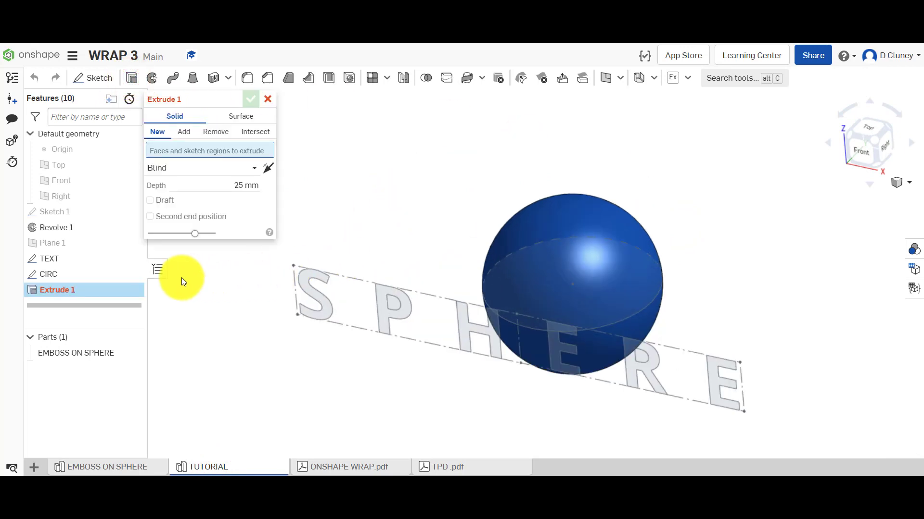
click(100, 267)
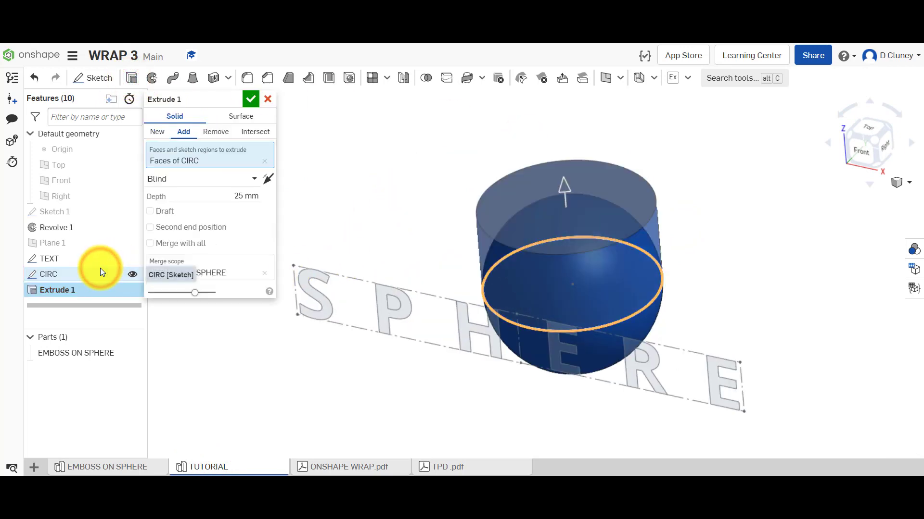
click(159, 132)
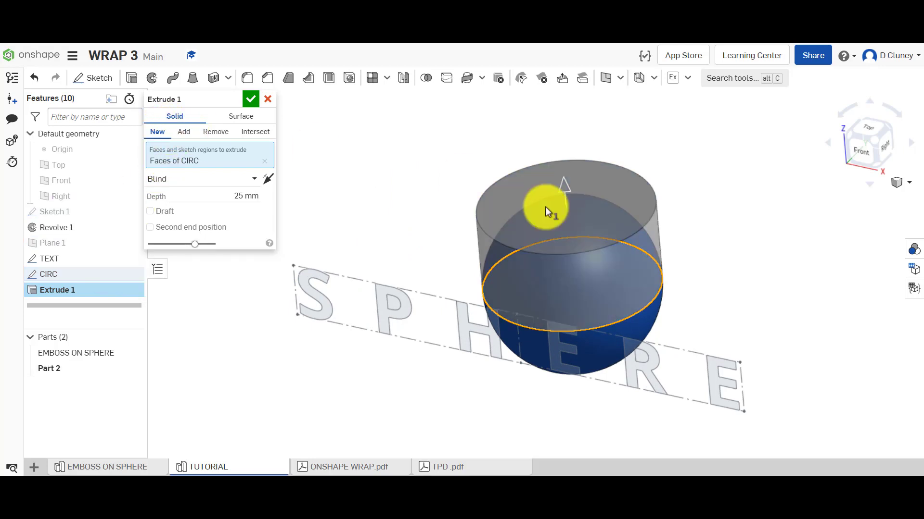
Make the CIRC extrusion symmetric with a depth of about 59 mm, enclosing the whole sphere, and finish it as a new part
click(863, 153)
scroll(749, 185, up, 3)
scroll(751, 188, down, 5)
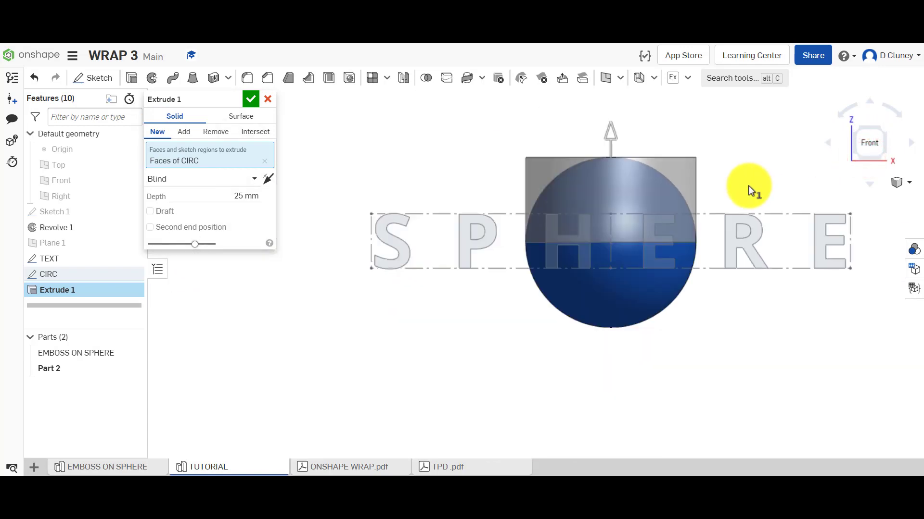
click(246, 179)
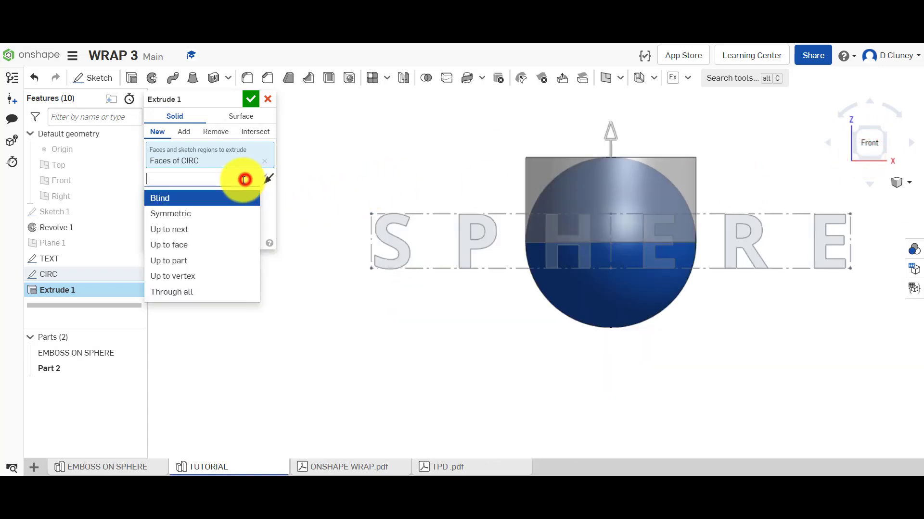
click(212, 211)
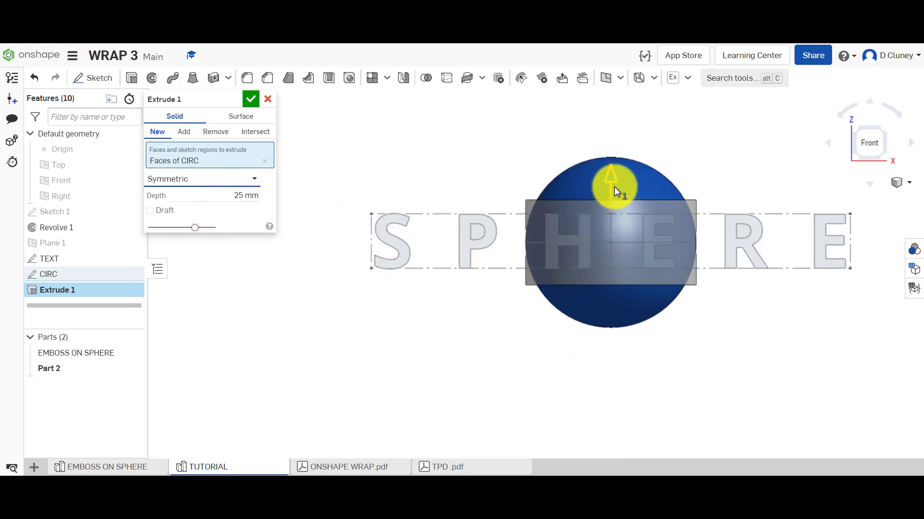
mouse_move(613, 171)
mouse_down()
mouse_move(608, 145)
mouse_move(612, 186)
mouse_up()
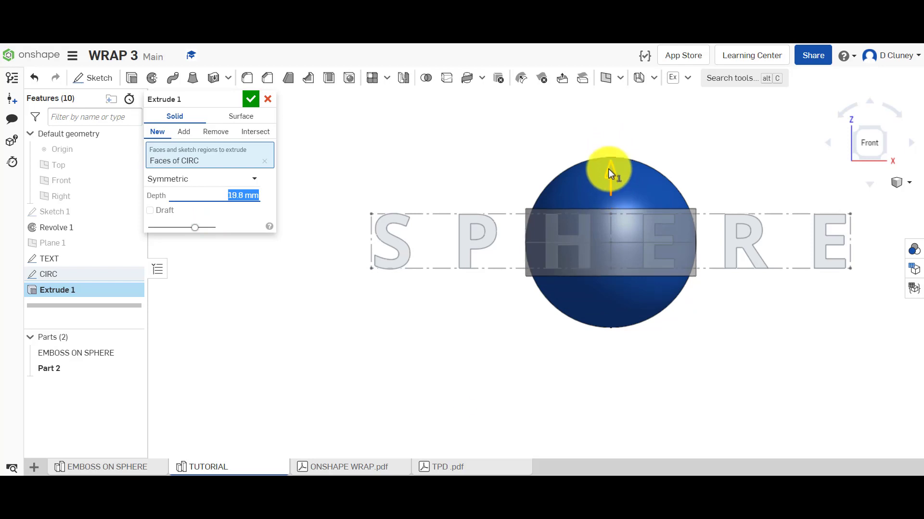
drag(608, 173, 608, 123)
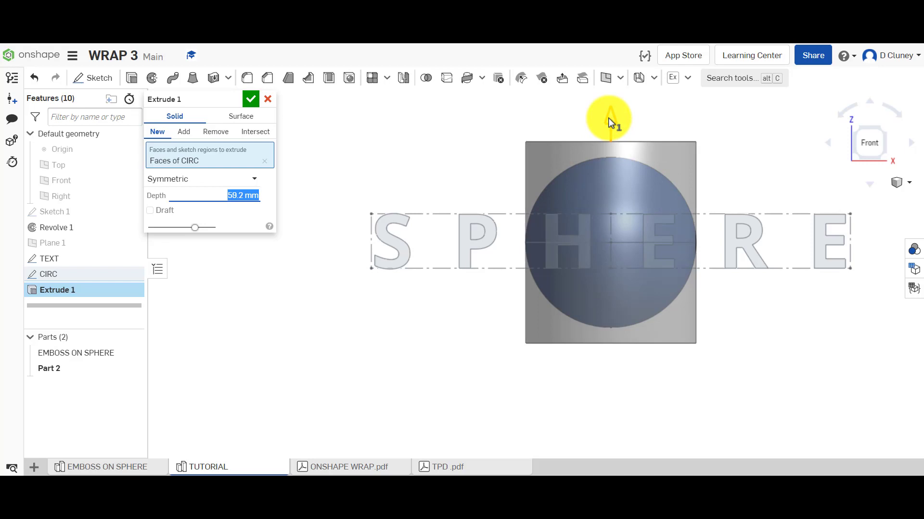
right_drag(731, 154, 688, 183)
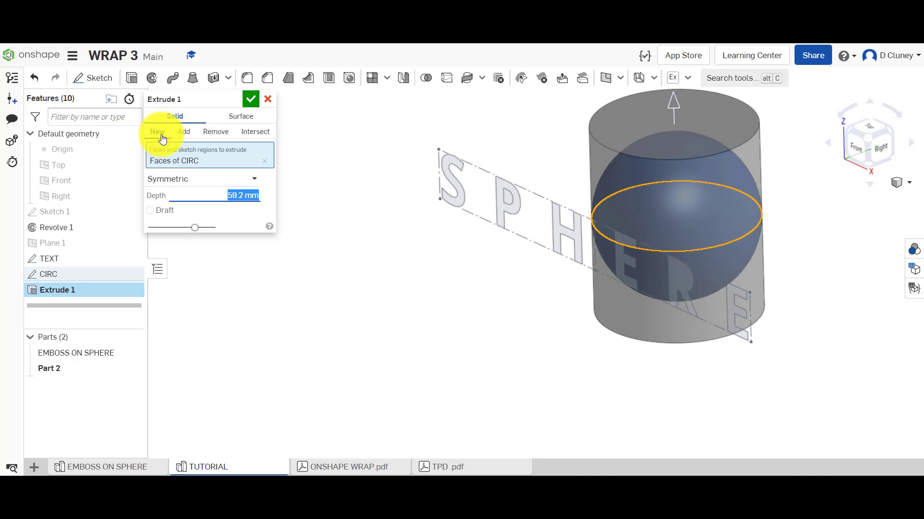
click(251, 99)
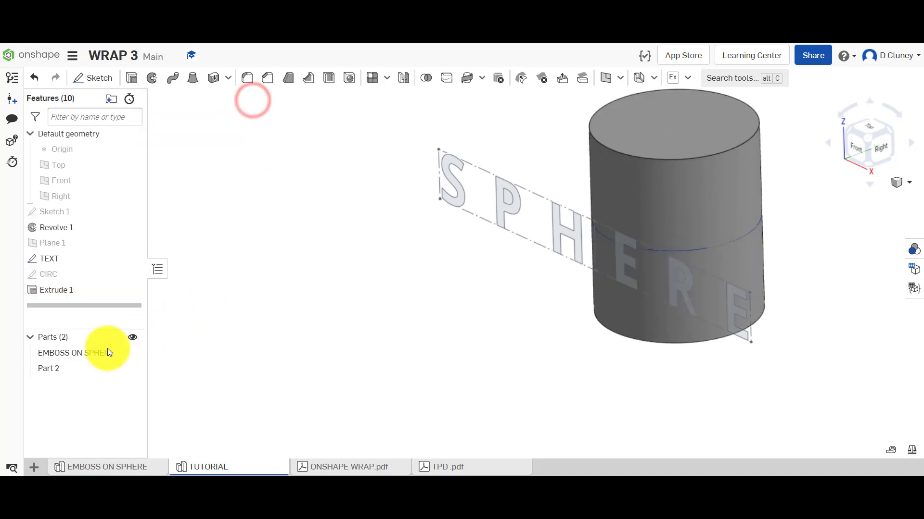
Rename the new cylinder part, Part 2, as TOOL
right_click(87, 368)
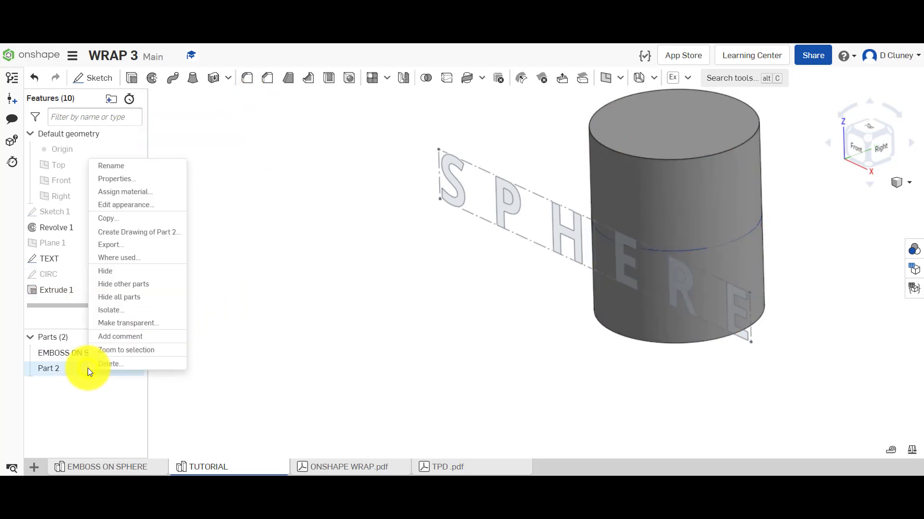
click(138, 170)
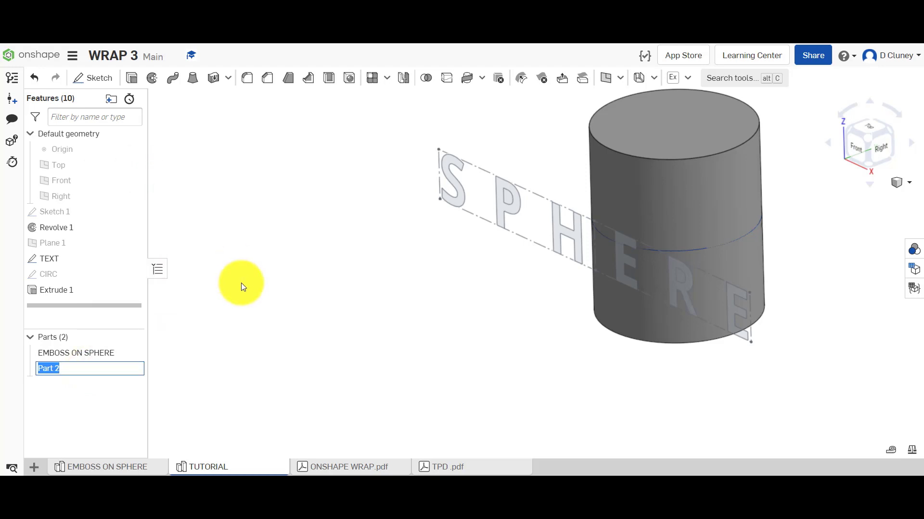
click(249, 285)
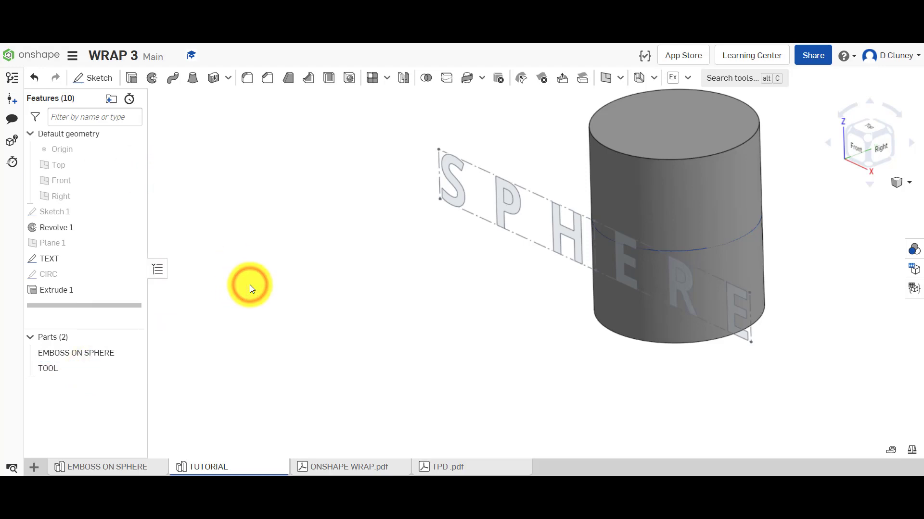
Compare the two parts by toggling their visibility, leaving EMBOSS ON SPHERE hidden and TOOL shown
click(137, 352)
click(137, 352)
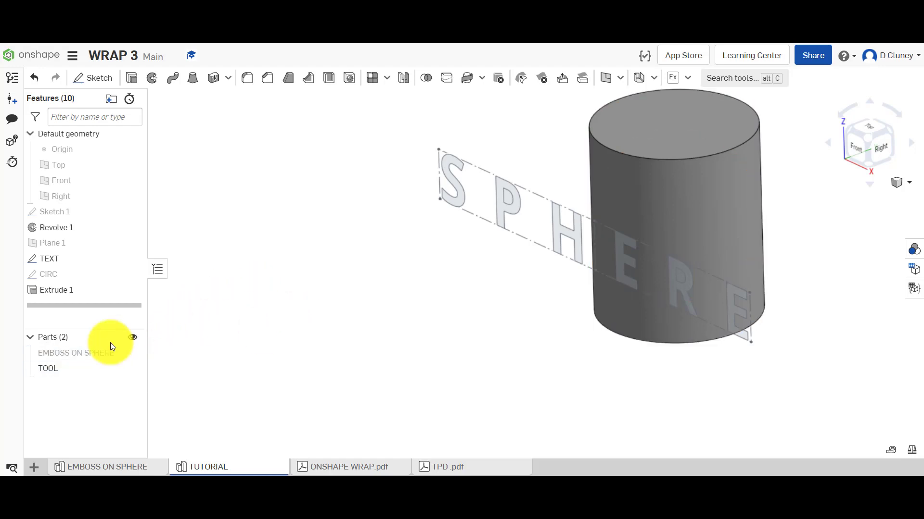
click(135, 362)
click(135, 354)
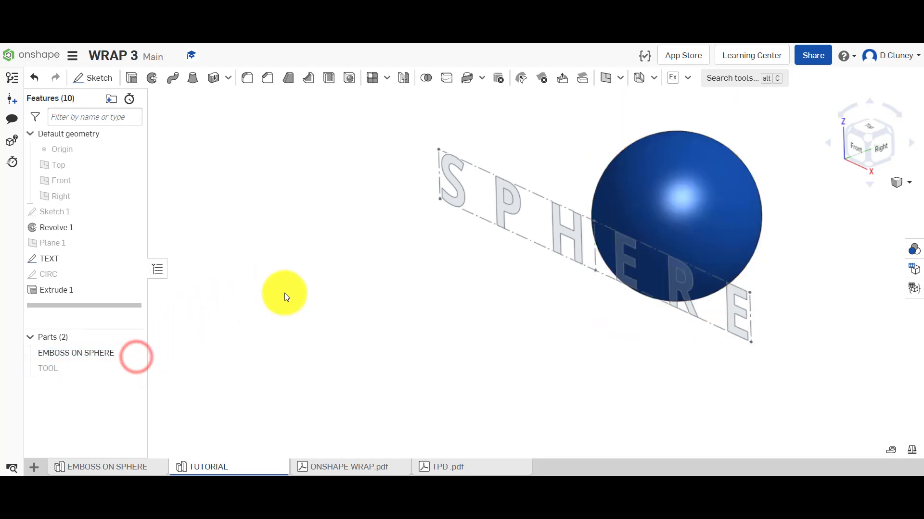
click(135, 368)
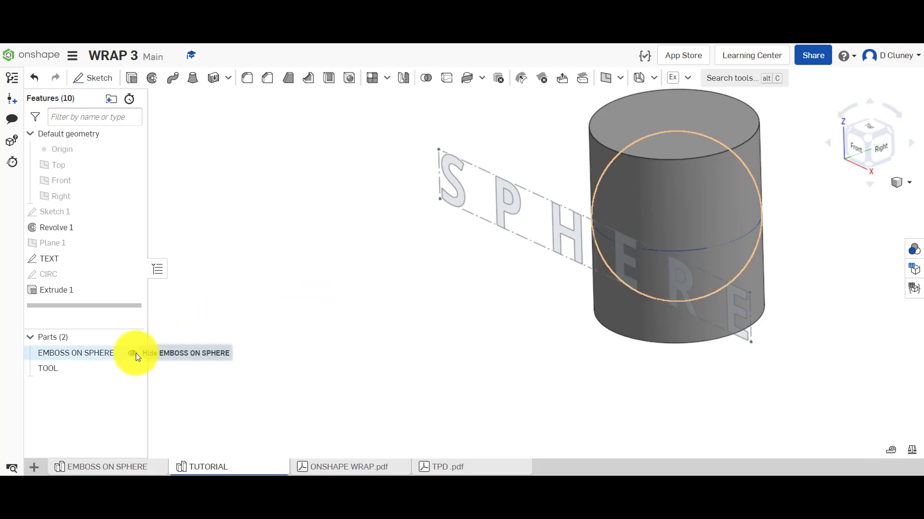
click(136, 353)
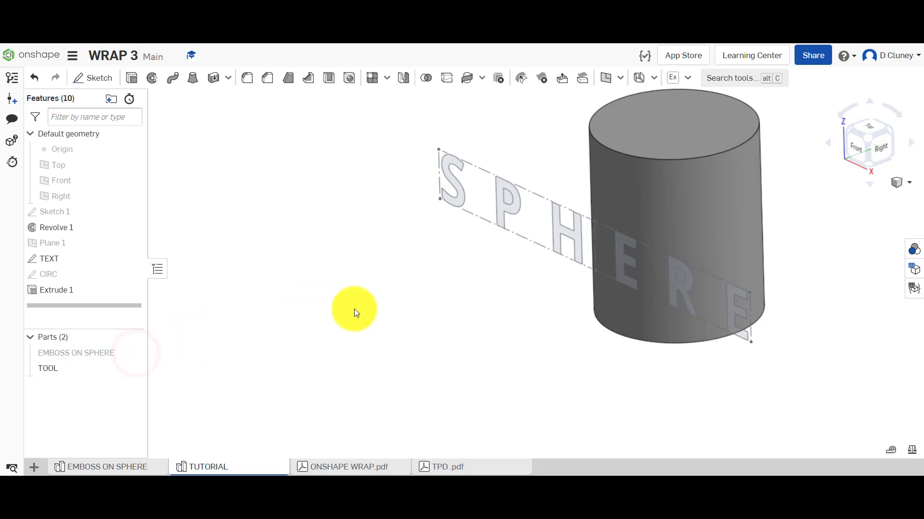
right_drag(418, 264, 403, 366)
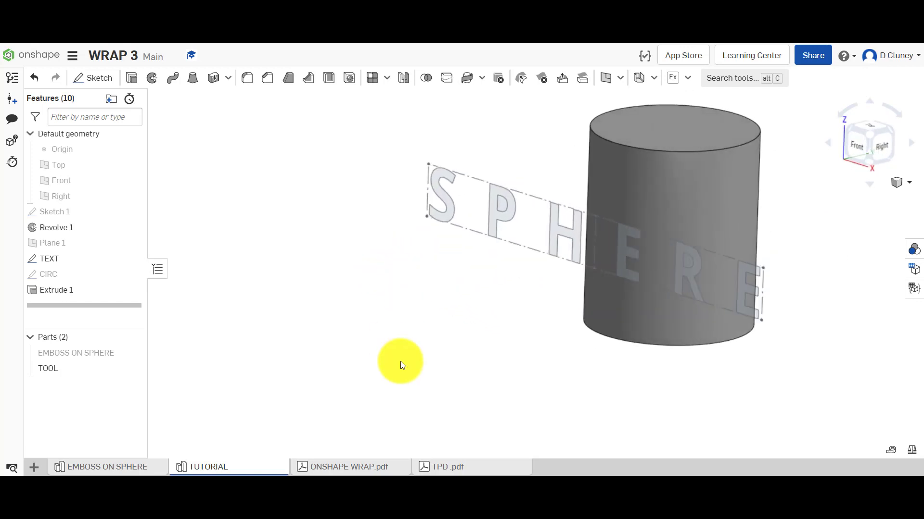
In the EMBOSS ON SPHERE part studio, roll the history forward past Wrap 1 and examine its lettering and settings, including the thickness
click(121, 462)
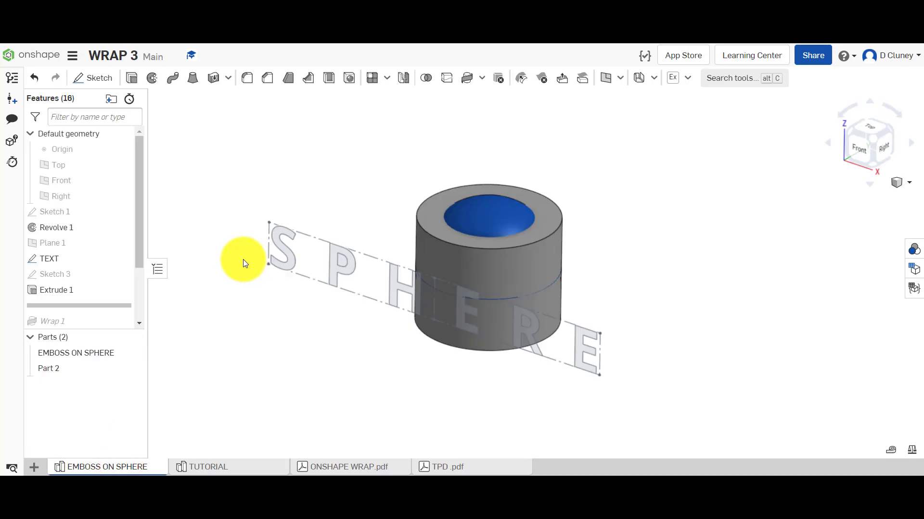
drag(137, 251, 104, 285)
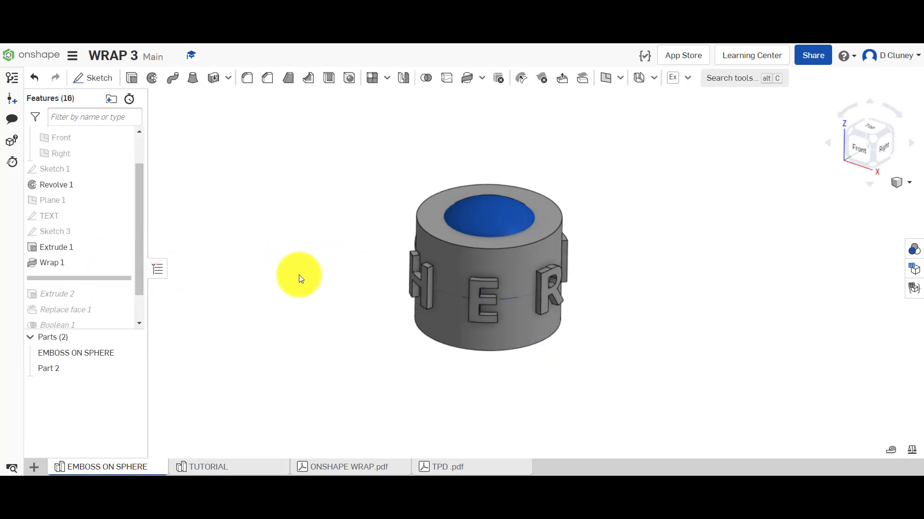
right_drag(298, 279, 353, 267)
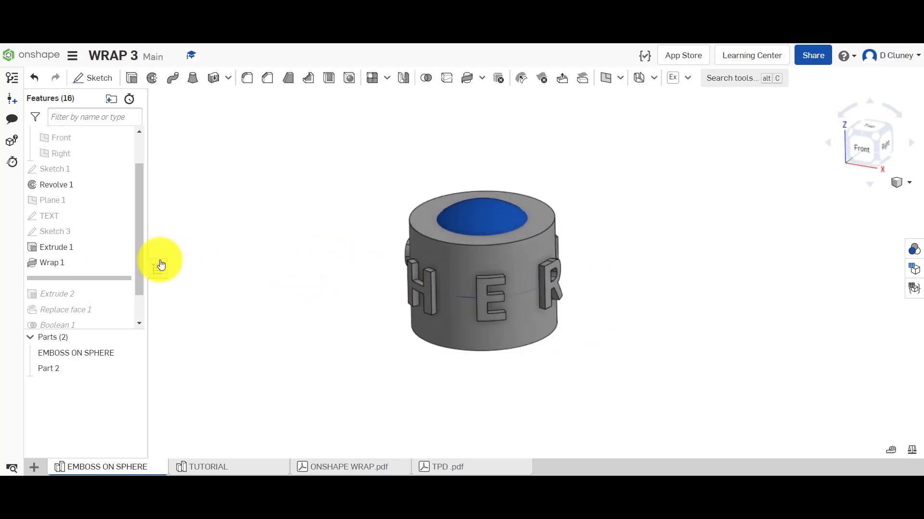
right_click(90, 264)
click(140, 283)
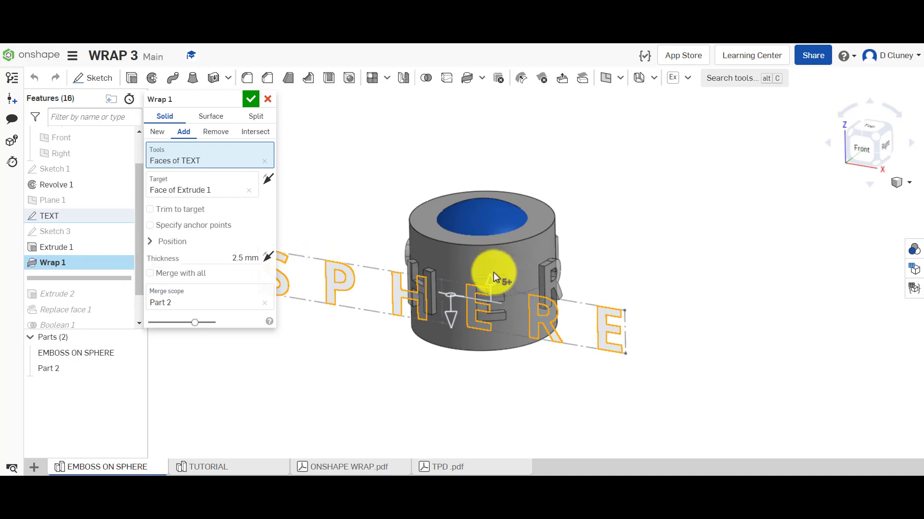
click(246, 259)
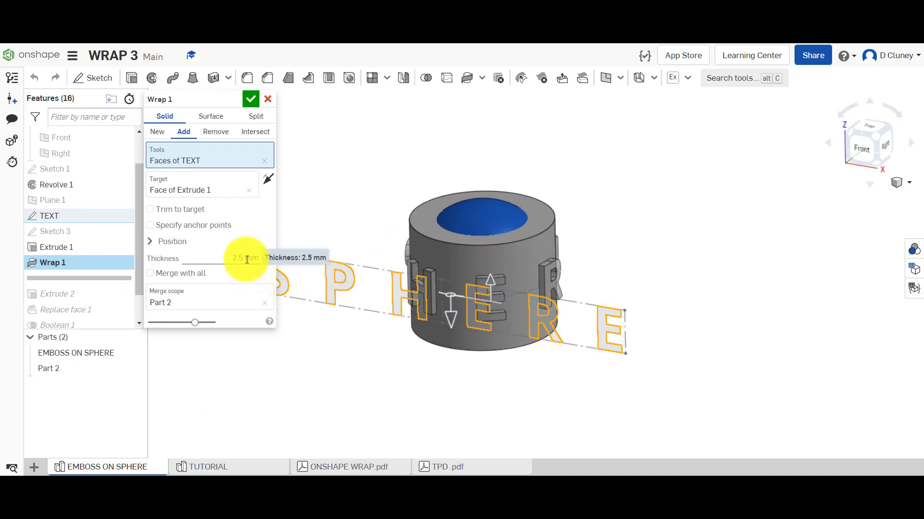
click(268, 100)
In the TUTORIAL part studio, set up a solid Wrap with Add, using the TEXT sketch faces as tools and the cylinder's side face as target
click(226, 464)
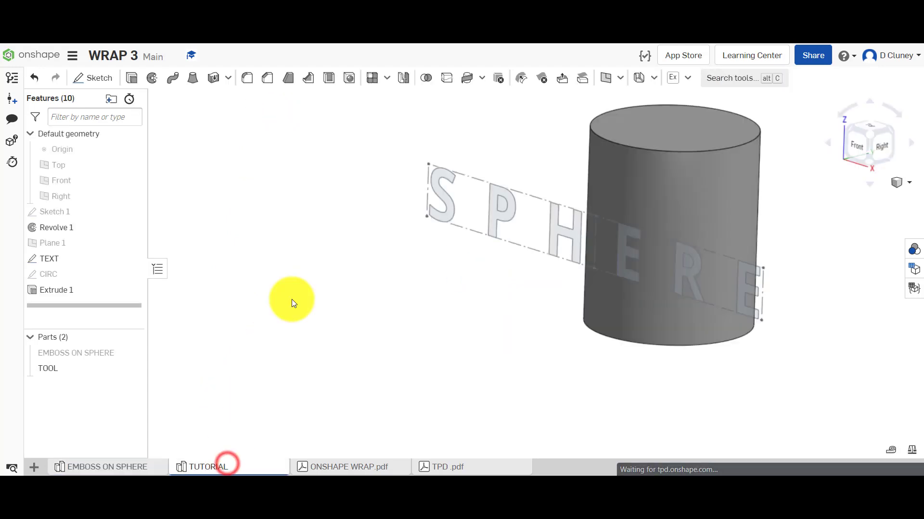
click(467, 78)
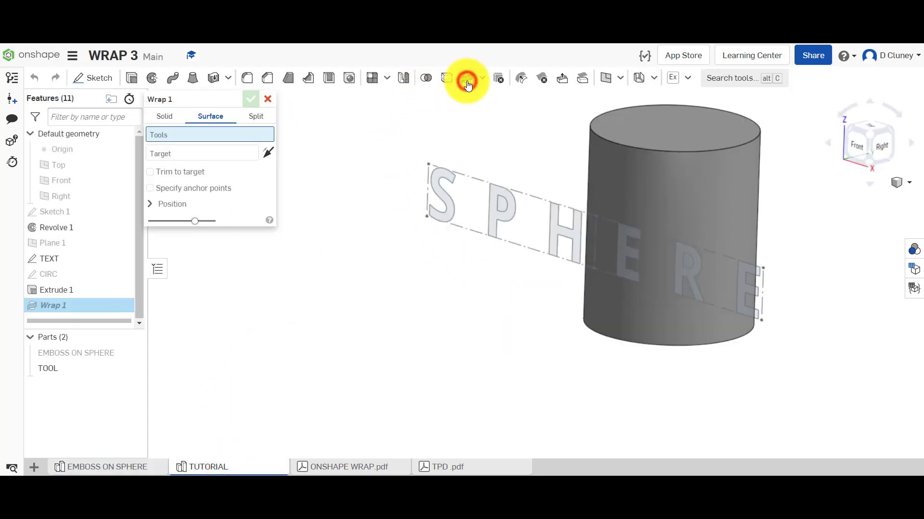
click(174, 120)
click(184, 132)
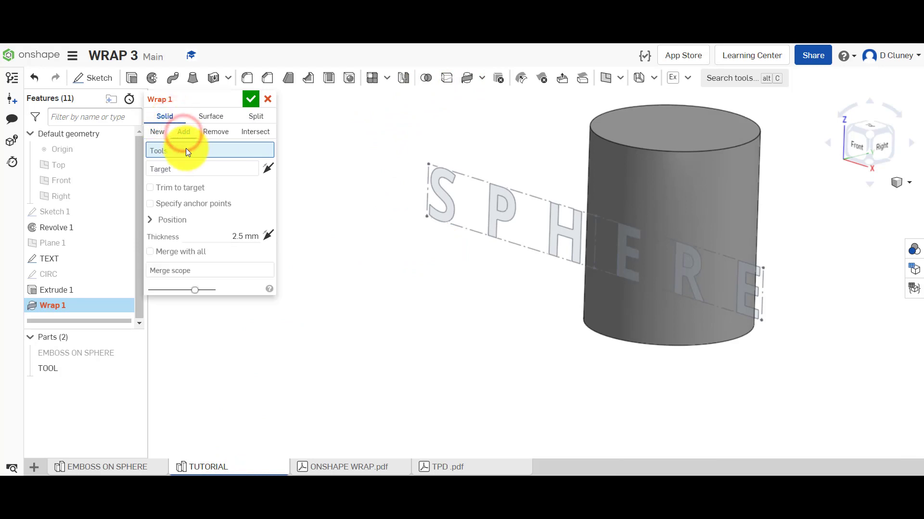
click(186, 151)
click(510, 208)
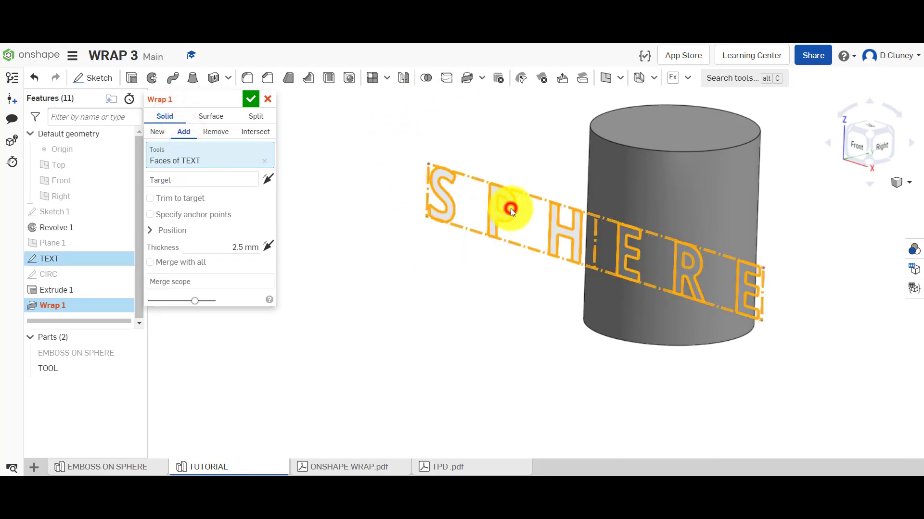
click(215, 182)
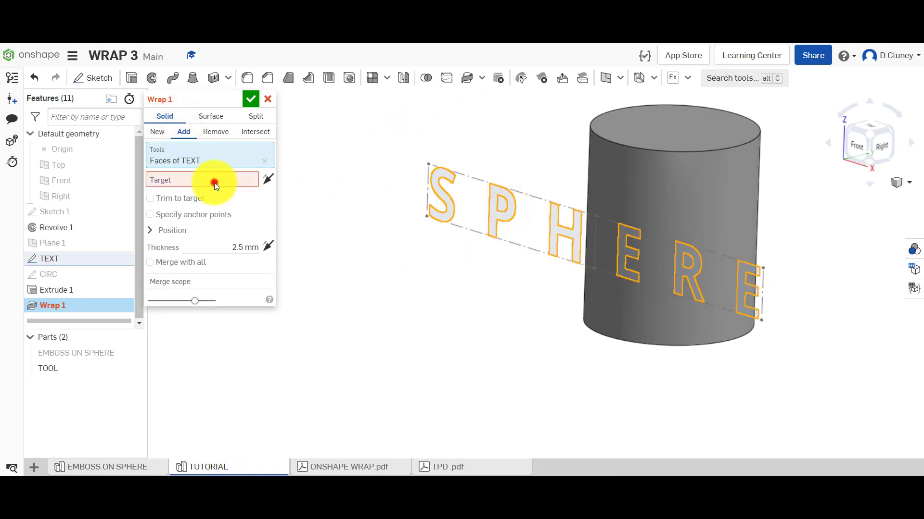
click(657, 197)
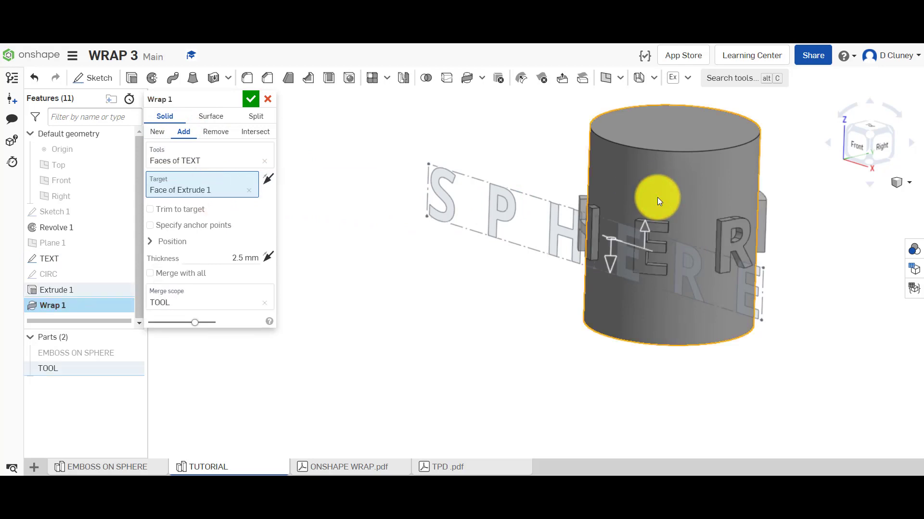
right_drag(806, 222, 594, 227)
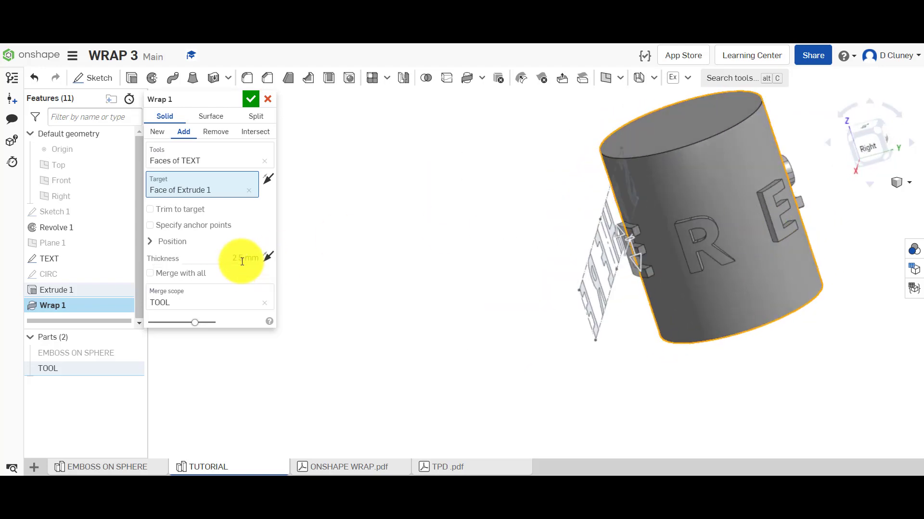
right_drag(409, 250, 452, 250)
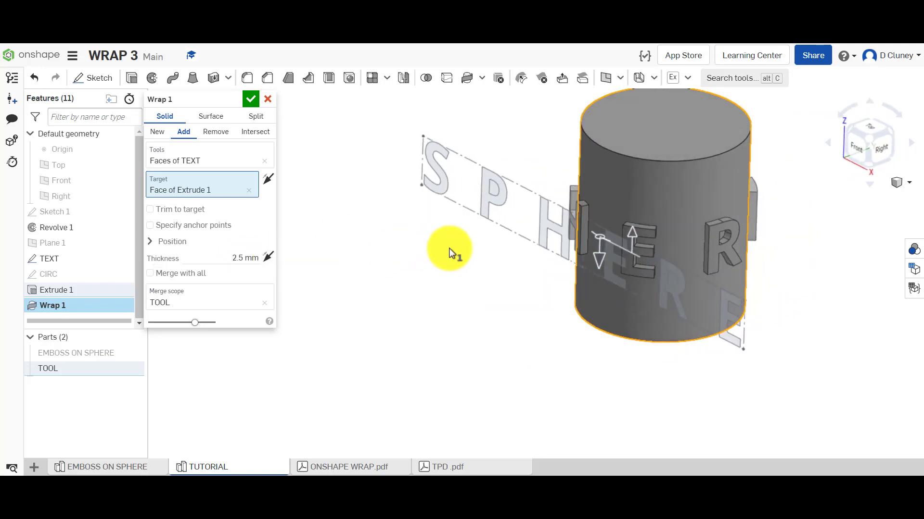
Try engraving the wrapped letters with the thickness reversed and Remove, and return to Add with the thickness pointing outward
click(271, 258)
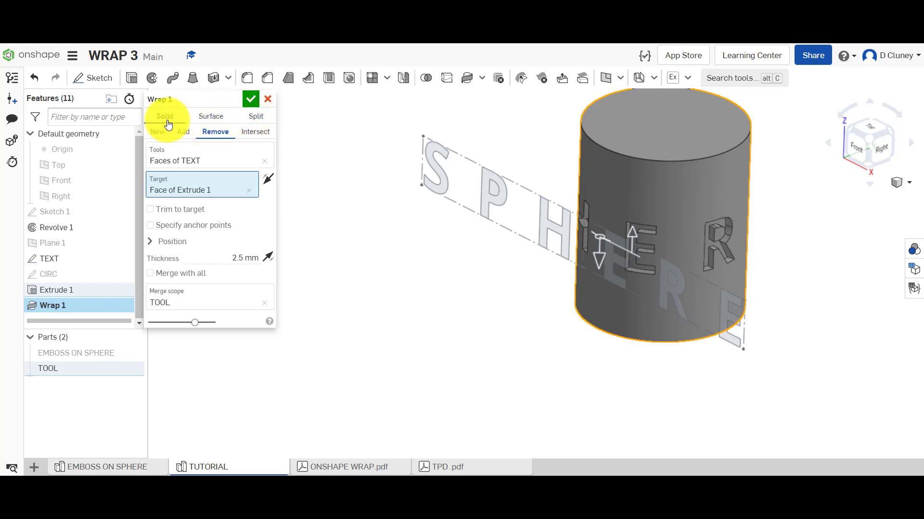
click(186, 134)
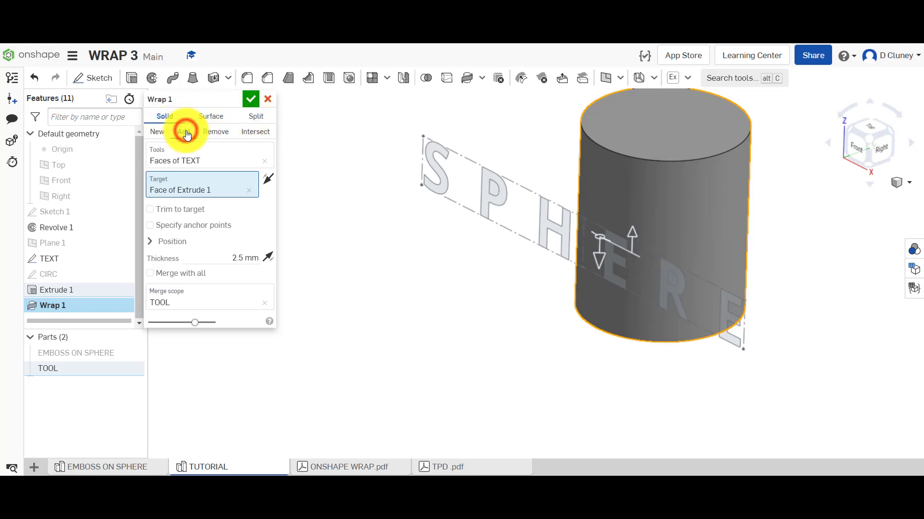
click(268, 258)
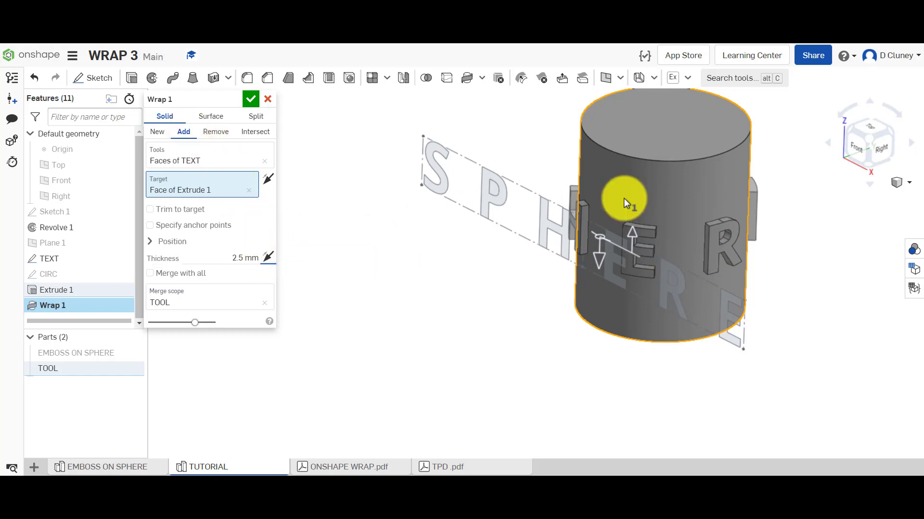
Check that the wrap's merge scope is TOOL and finish the raised 2.5 mm lettering on the cylinder
click(215, 305)
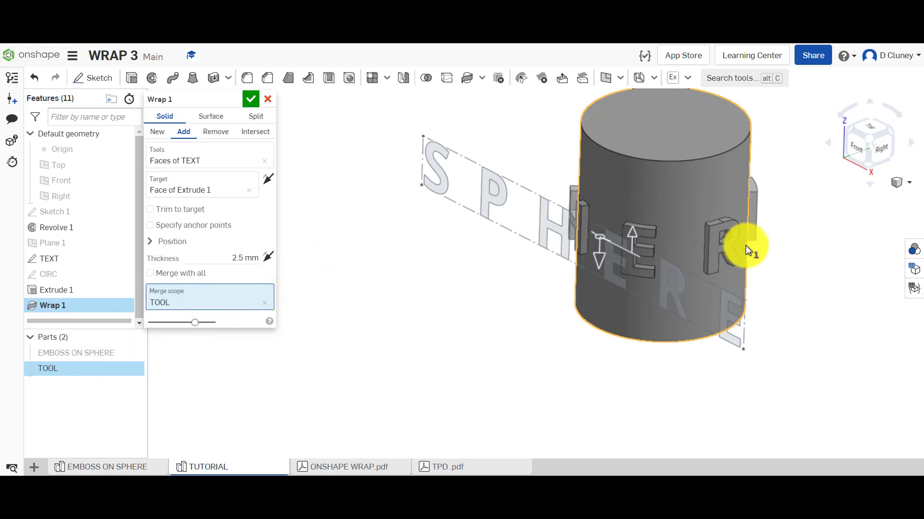
scroll(737, 235, up, 5)
scroll(737, 234, down, 5)
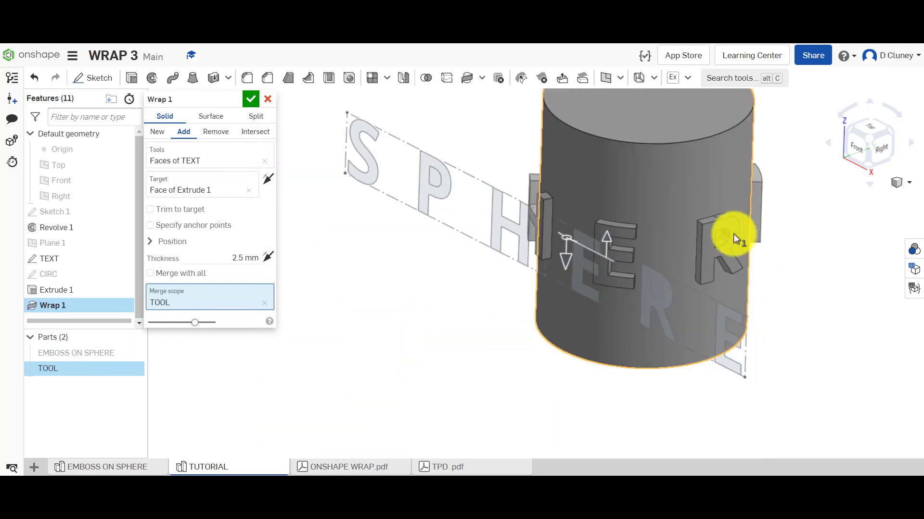
click(250, 99)
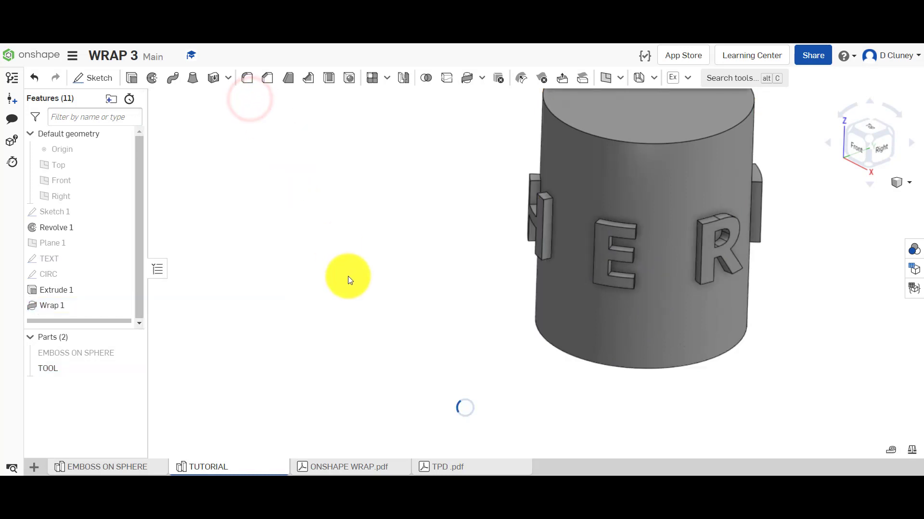
key(f)
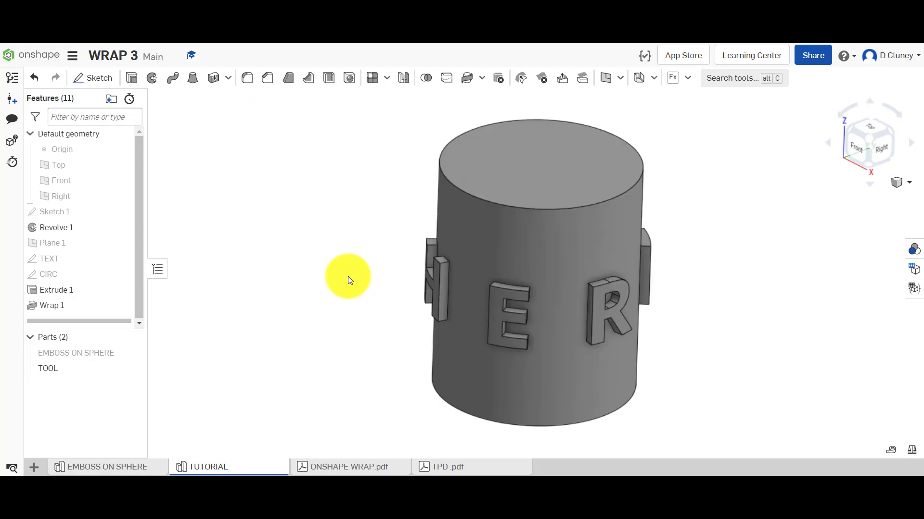
In the EMBOSS ON SPHERE part studio, roll the history forward past Extrude 2 and examine the separated letters around the sphere
right_drag(724, 253, 733, 315)
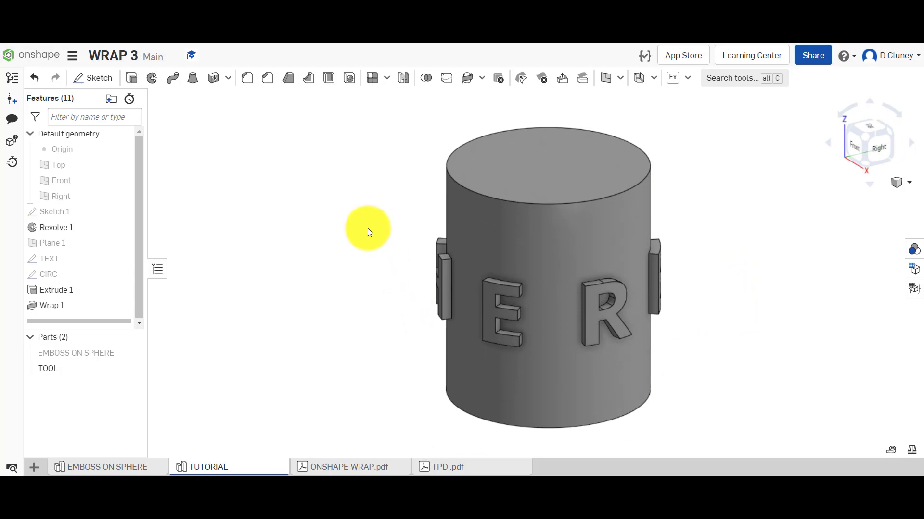
click(132, 466)
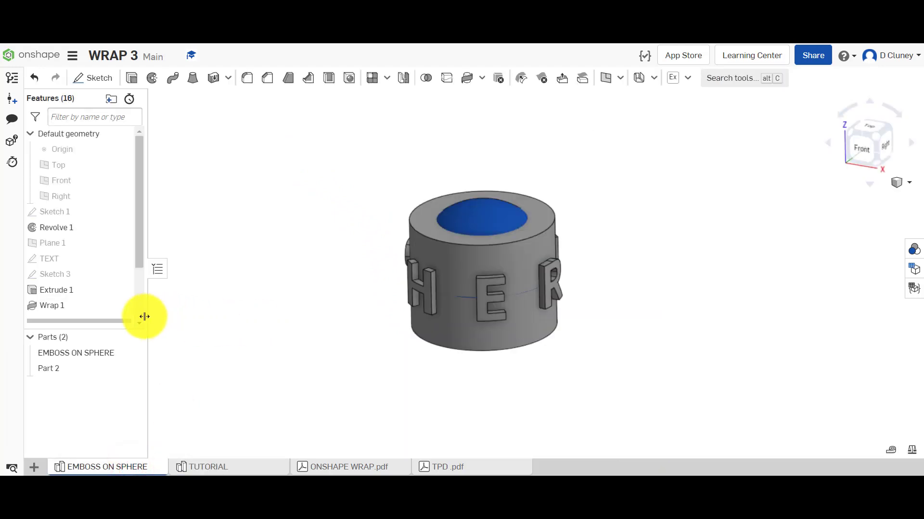
drag(142, 261, 141, 317)
drag(114, 243, 111, 269)
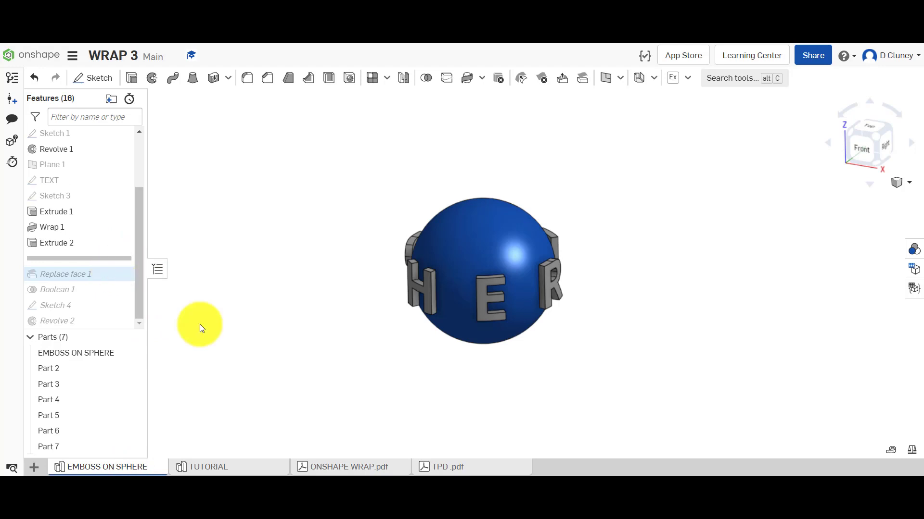
In the TUTORIAL part studio, set up a Remove extrude from the cylinder's flat top face, extending its depth down past the letters
click(245, 469)
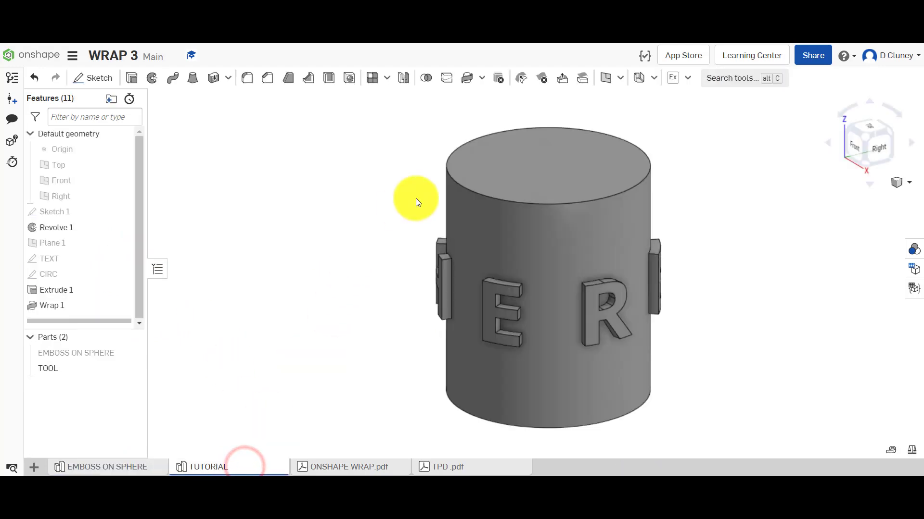
click(517, 179)
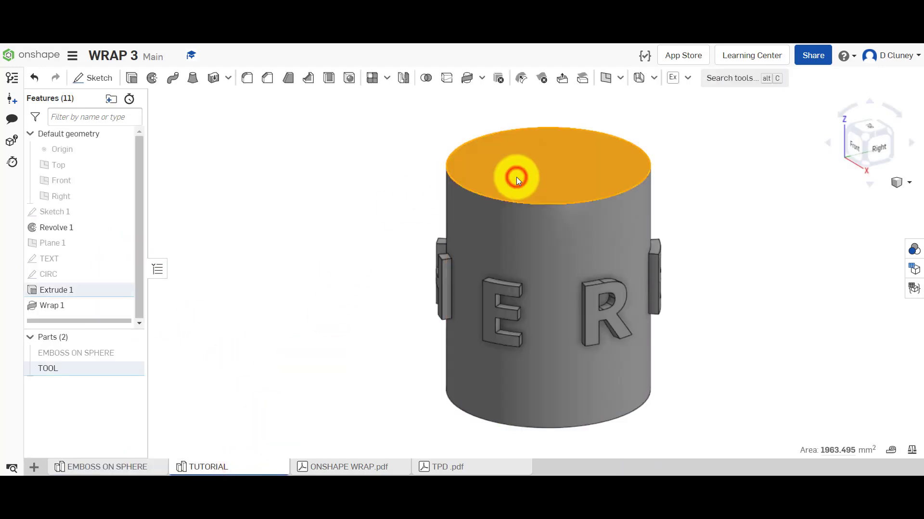
click(133, 79)
scroll(499, 194, up, 2)
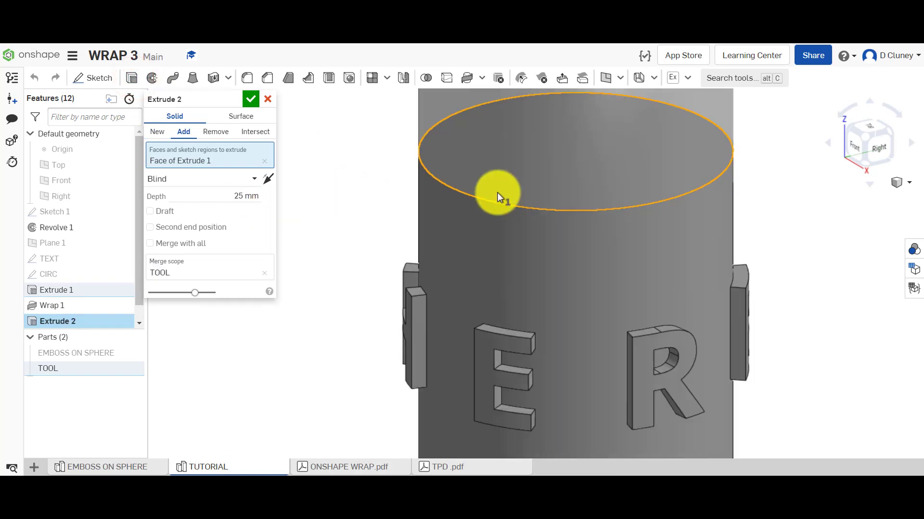
scroll(499, 193, down, 3)
click(216, 133)
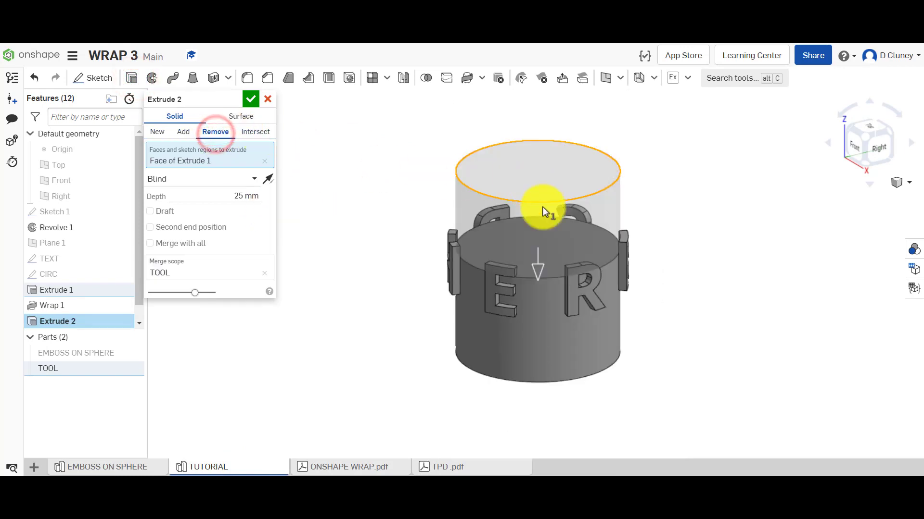
drag(550, 319, 553, 382)
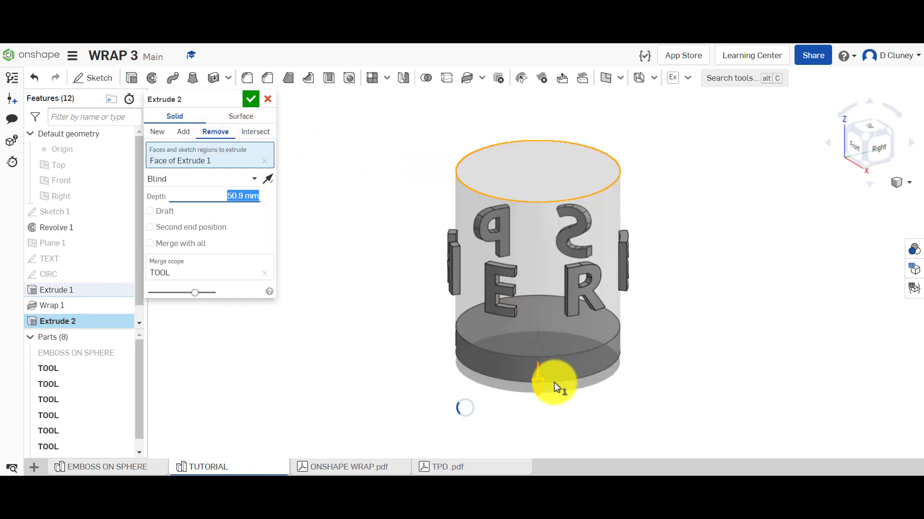
Check the merge scope is TOOL, set the Remove extrude to Through all, and finish it to leave only the letters
click(177, 270)
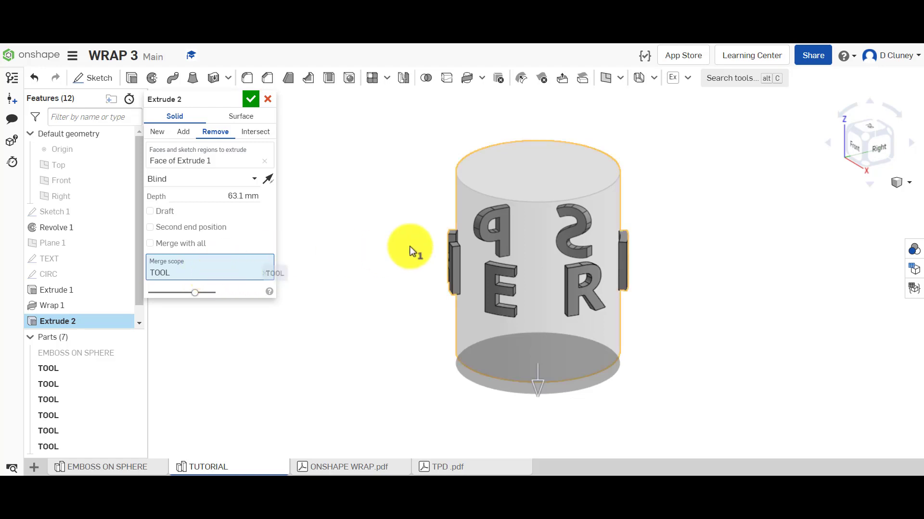
drag(535, 387, 539, 413)
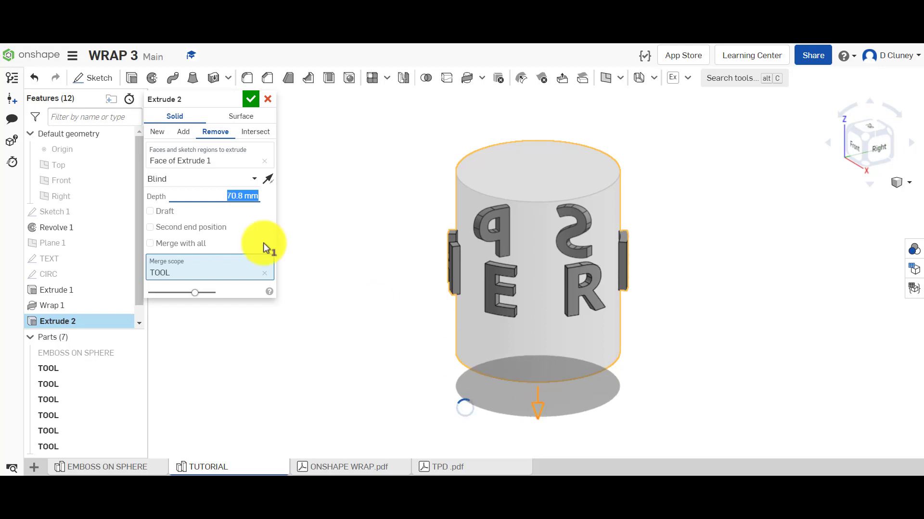
click(218, 178)
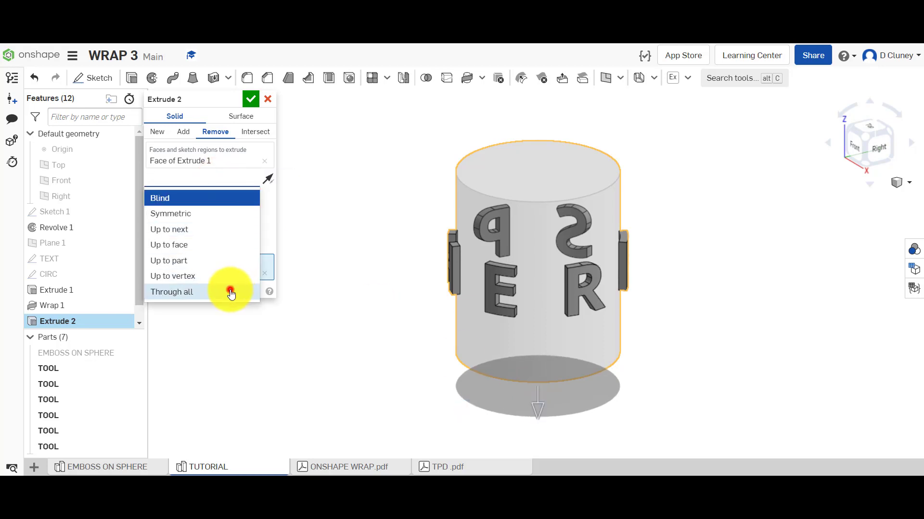
click(231, 291)
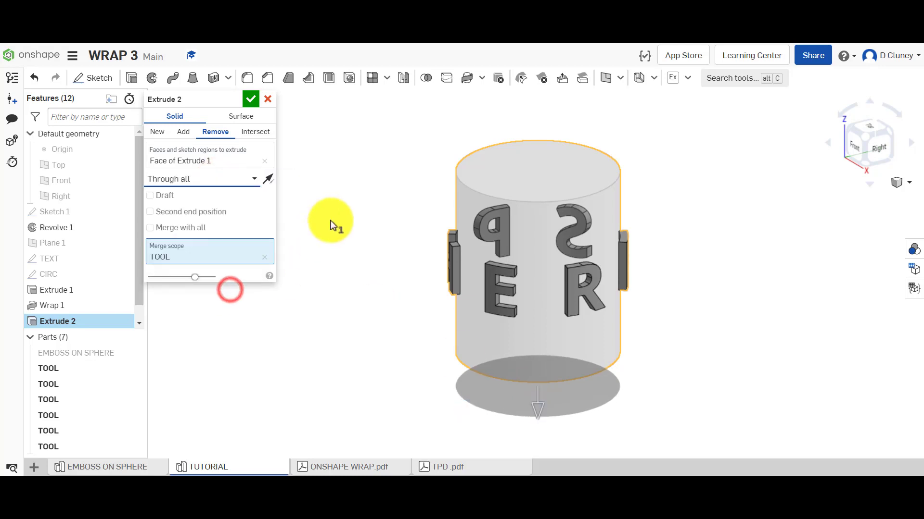
click(251, 99)
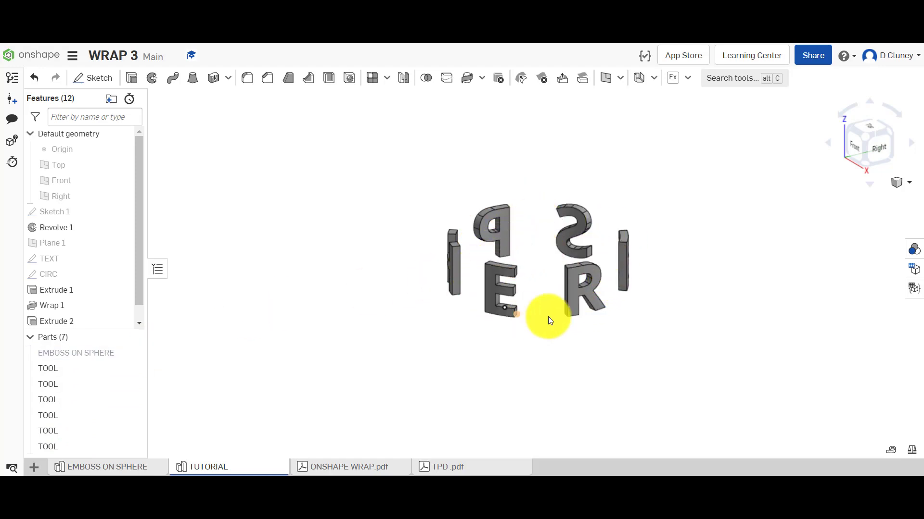
Show the EMBOSS ON SPHERE part and examine the fit between the letters' inner faces and the sphere from above and the front
right_drag(397, 288, 385, 369)
click(131, 353)
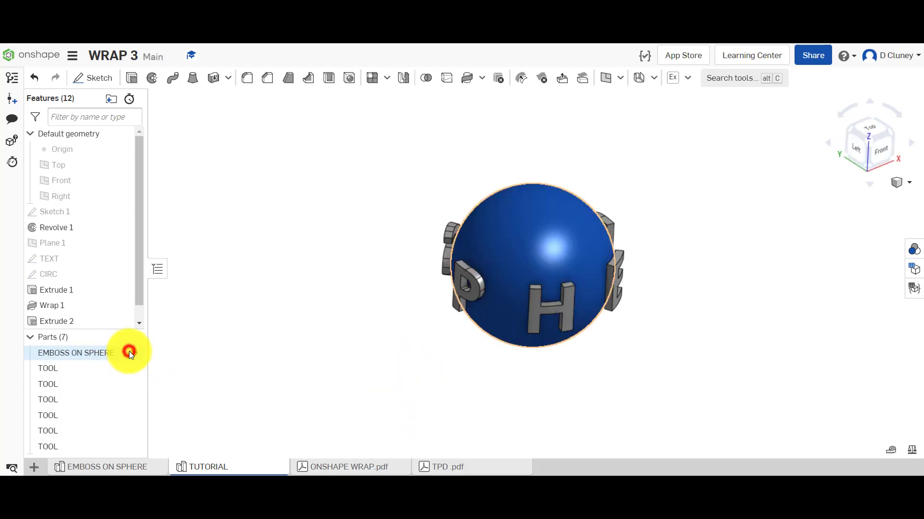
right_drag(357, 215, 356, 252)
scroll(622, 175, up, 5)
scroll(617, 174, up, 6)
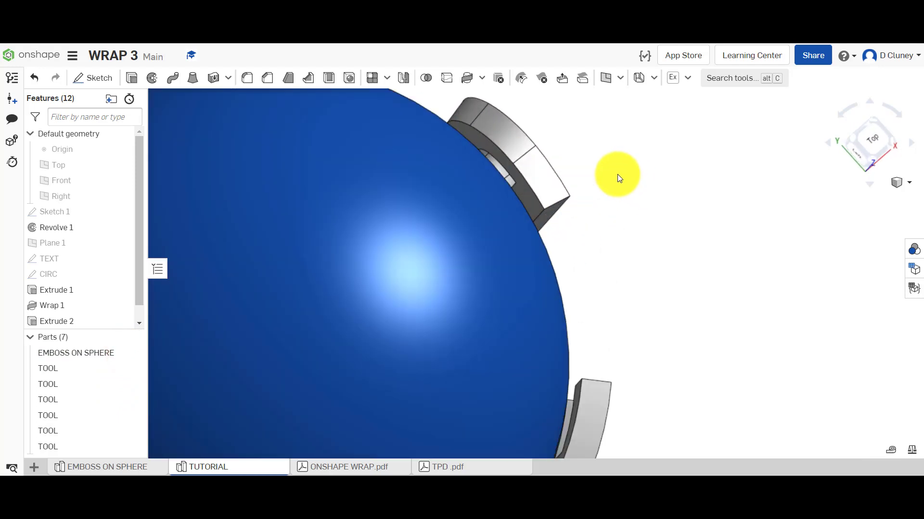
right_drag(604, 215, 625, 197)
click(872, 138)
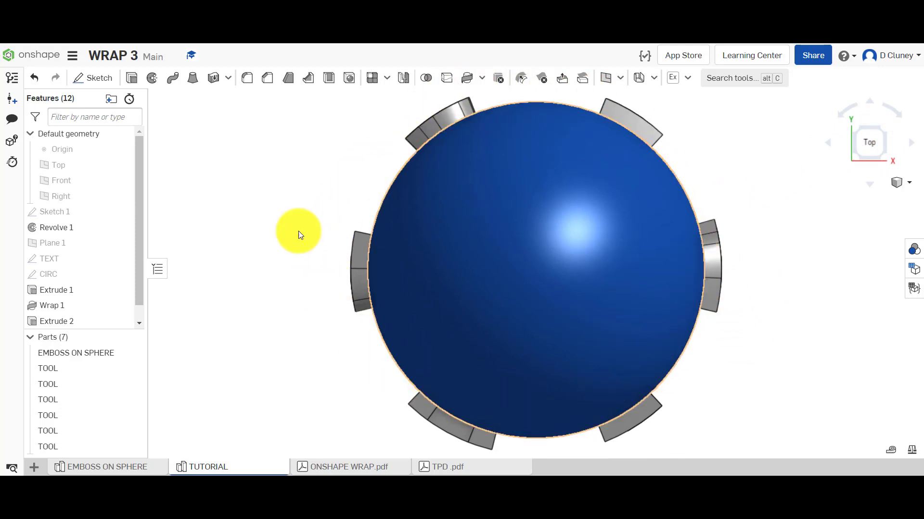
right_drag(335, 368, 333, 292)
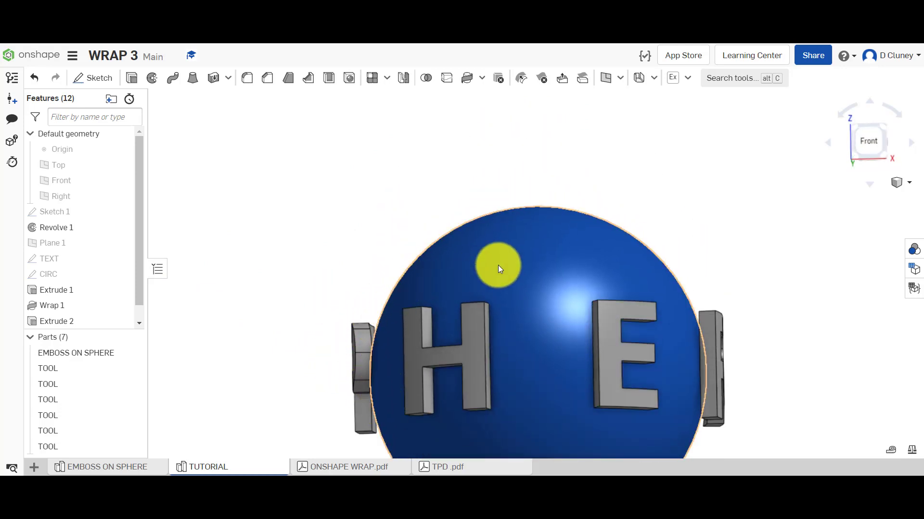
right_click(697, 192)
click(745, 240)
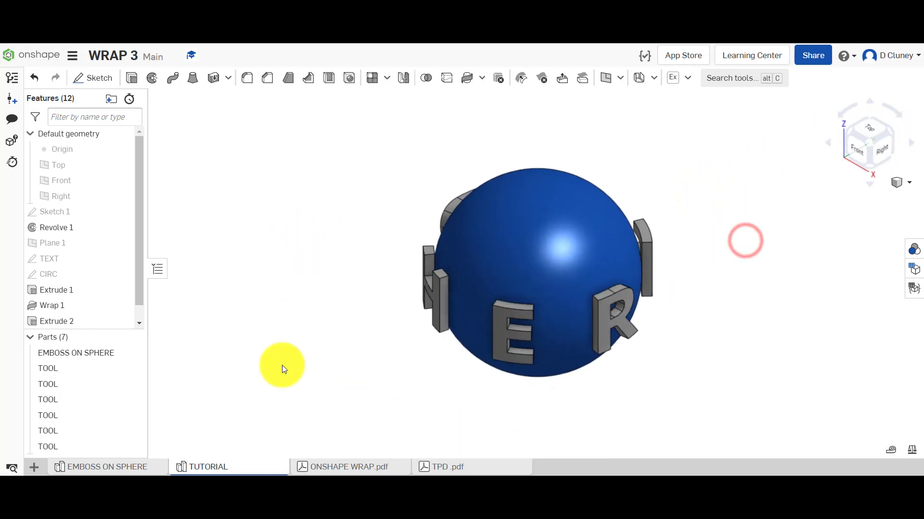
In the EMBOSS ON SPHERE part studio, roll the history back and forth across Replace face 1 to compare the letters' inner faces
click(129, 464)
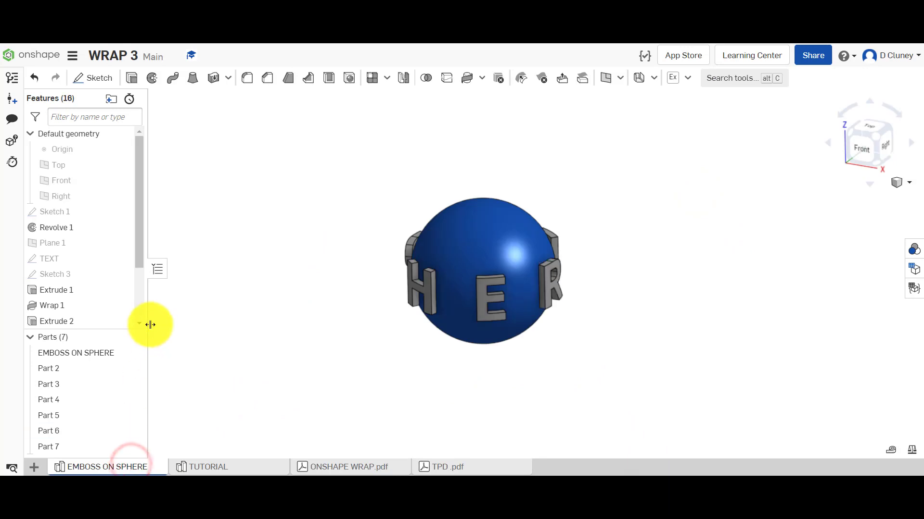
mouse_move(141, 256)
mouse_down()
mouse_move(141, 294)
mouse_move(119, 291)
mouse_move(107, 273)
mouse_move(108, 290)
mouse_up()
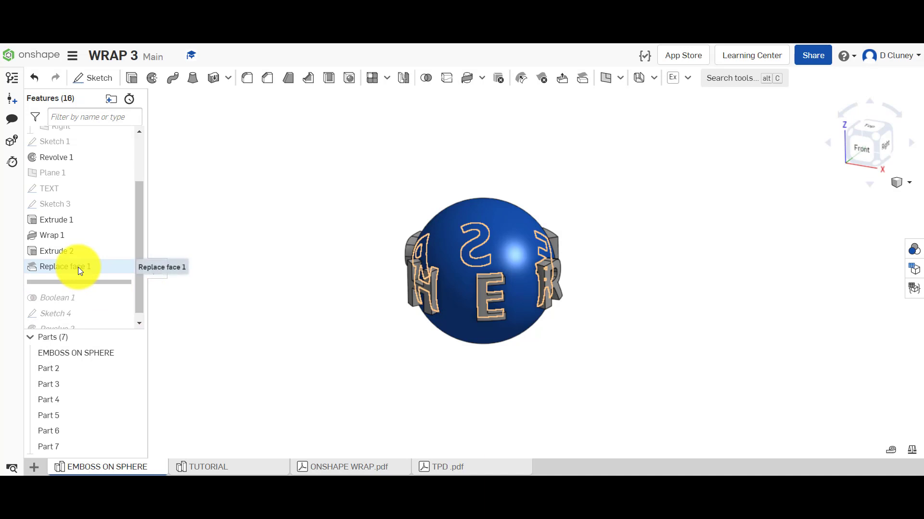
right_drag(570, 178, 552, 203)
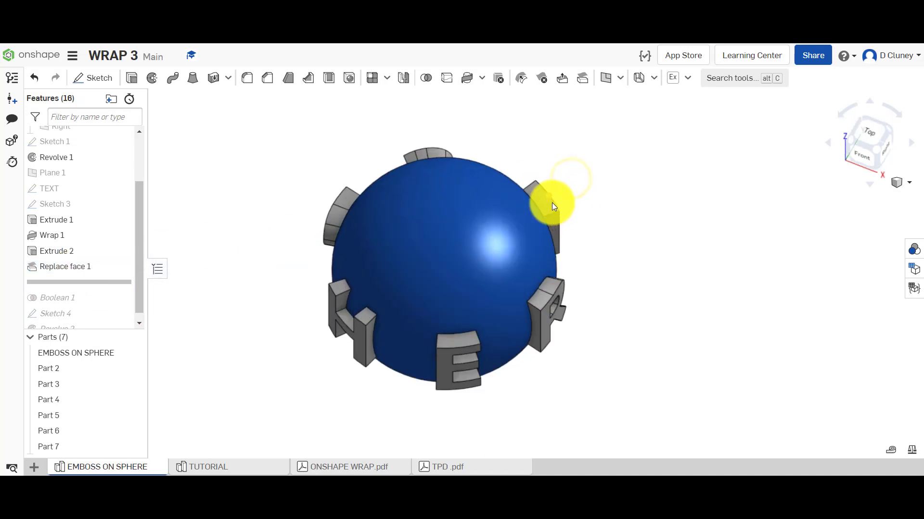
scroll(552, 203, up, 5)
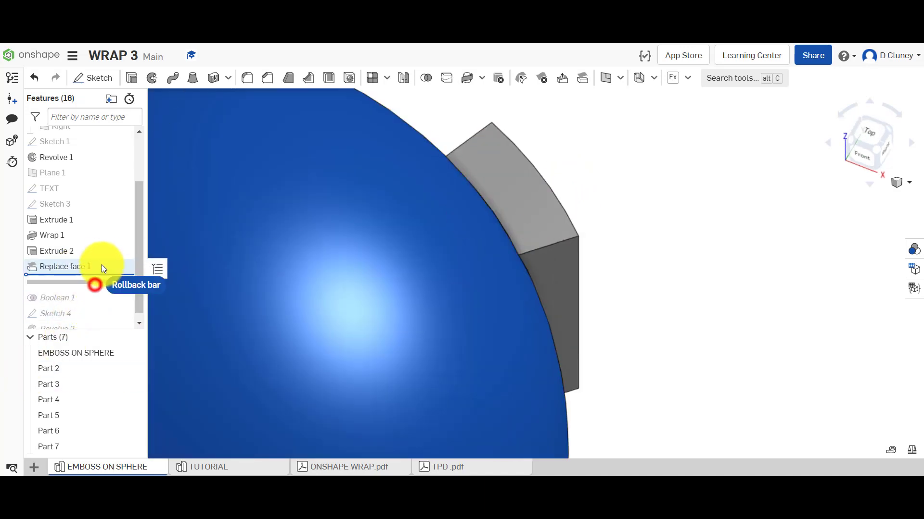
drag(102, 269, 102, 264)
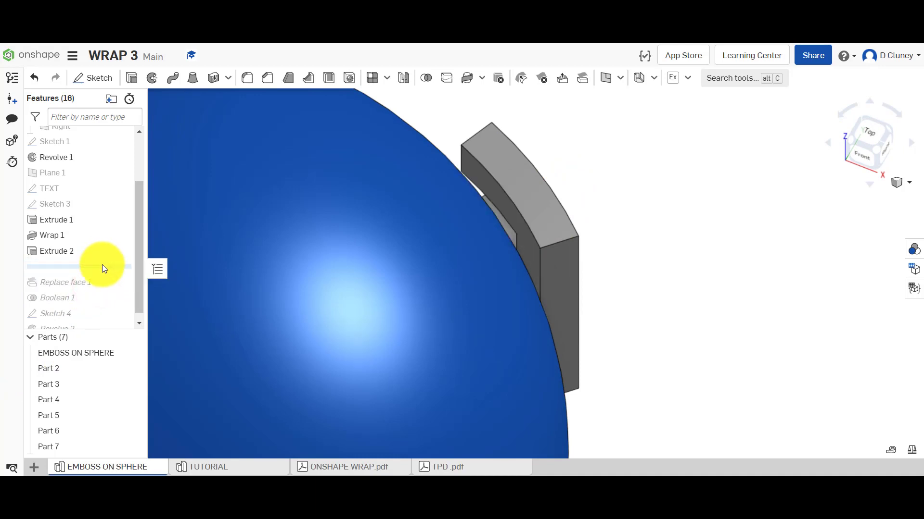
drag(102, 268, 103, 288)
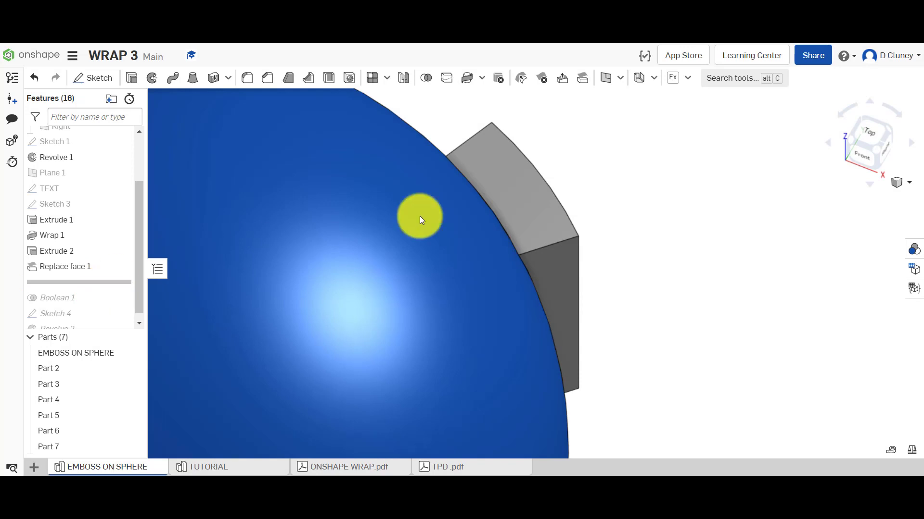
right_drag(605, 270, 604, 272)
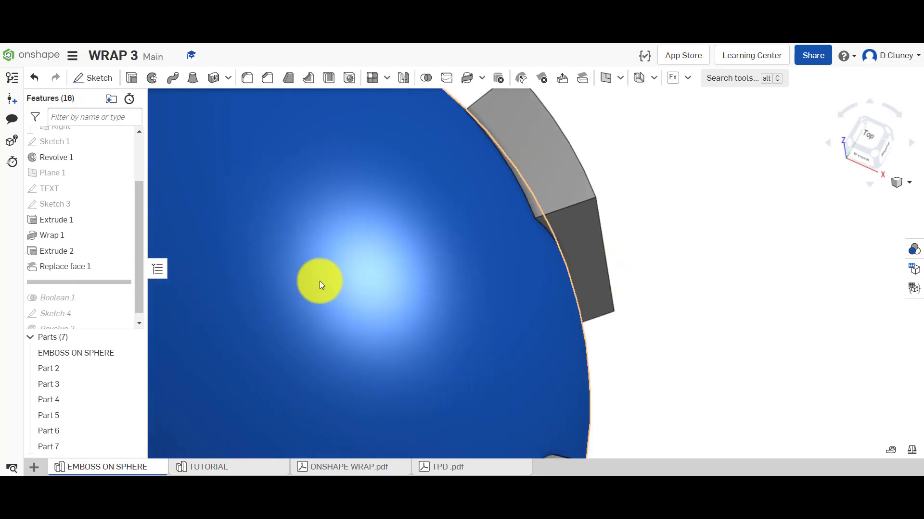
In the TUTORIAL part studio, start Replace face and select the inner faces of the final E, the R and the first E
click(218, 467)
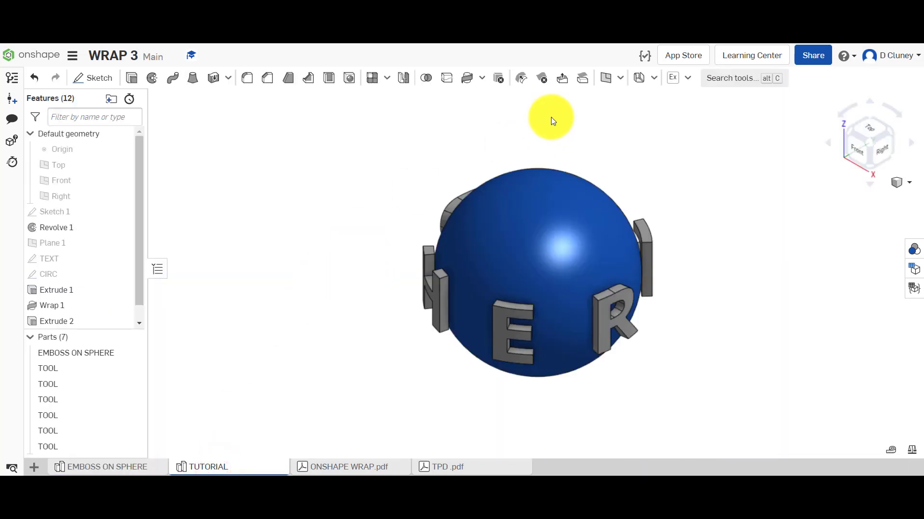
click(585, 81)
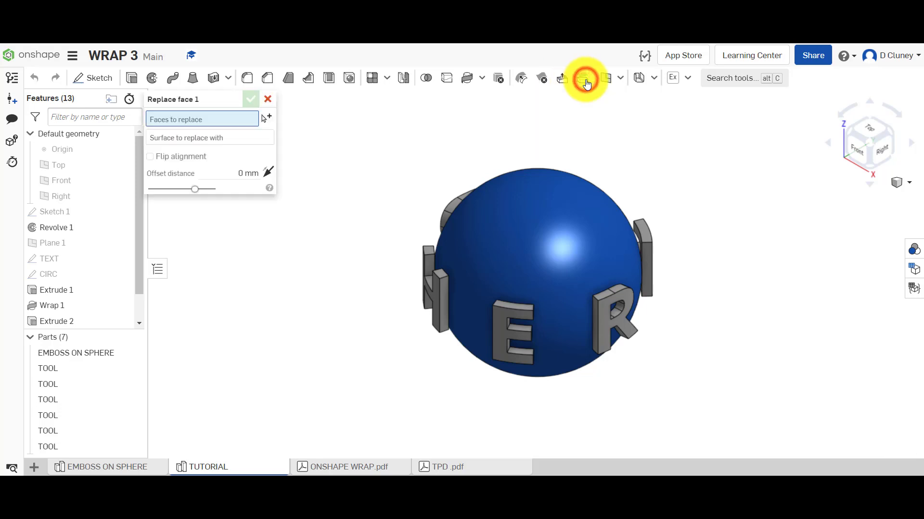
scroll(669, 304, up, 5)
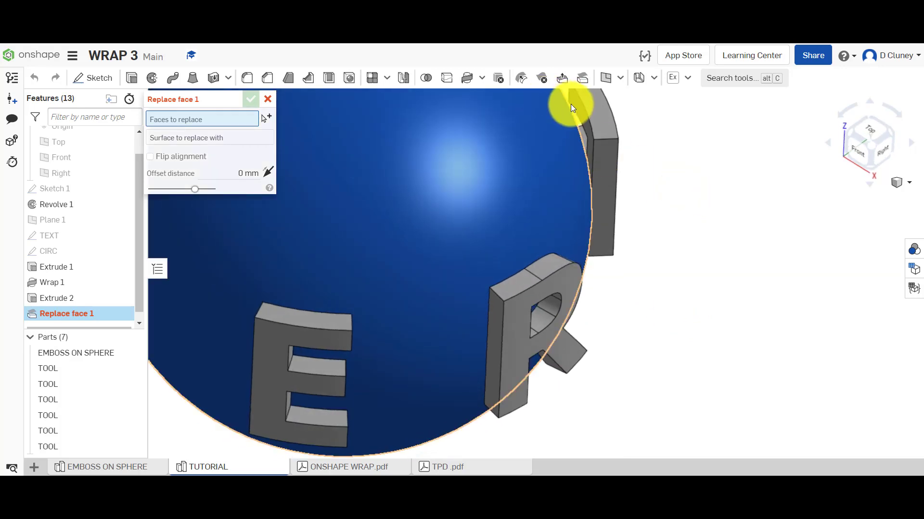
click(575, 105)
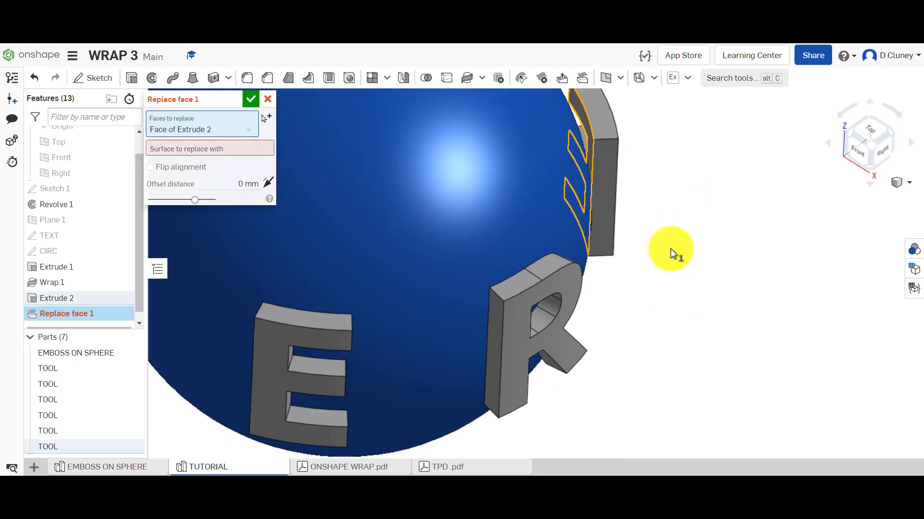
right_drag(672, 251, 501, 250)
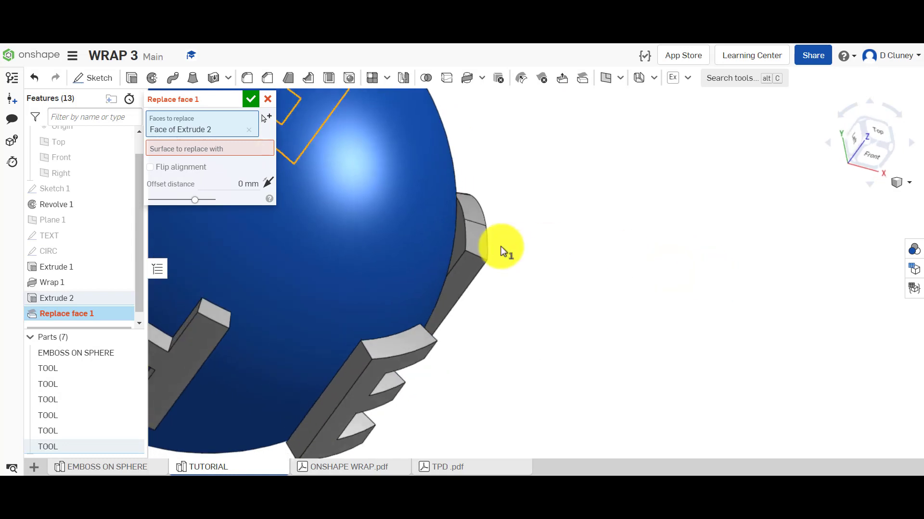
click(462, 243)
right_drag(517, 302, 541, 323)
click(354, 302)
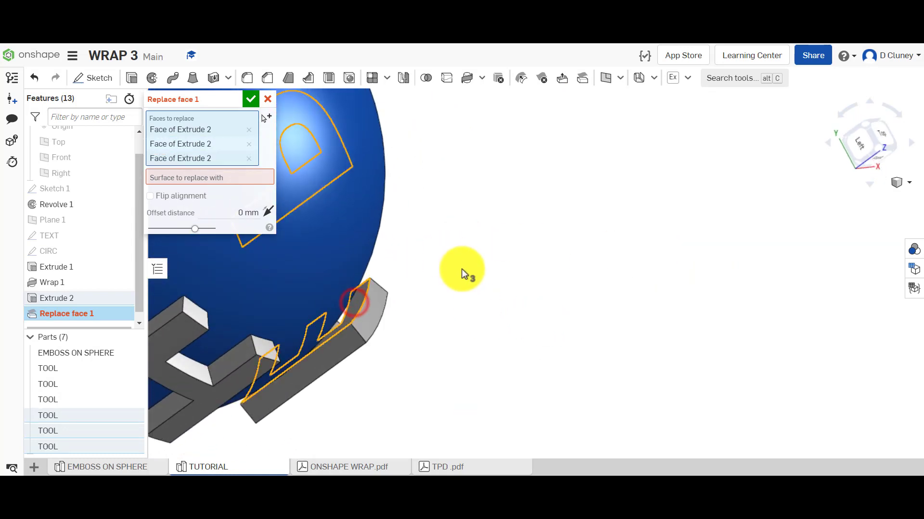
Add the inner faces of the H, P and S to the faces to replace
right_drag(466, 270, 359, 278)
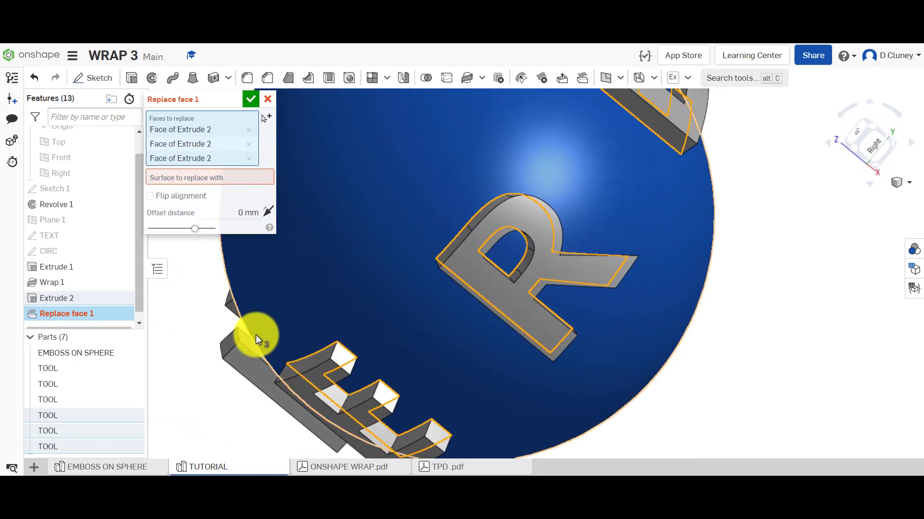
click(246, 344)
scroll(224, 307, up, 3)
scroll(224, 307, down, 5)
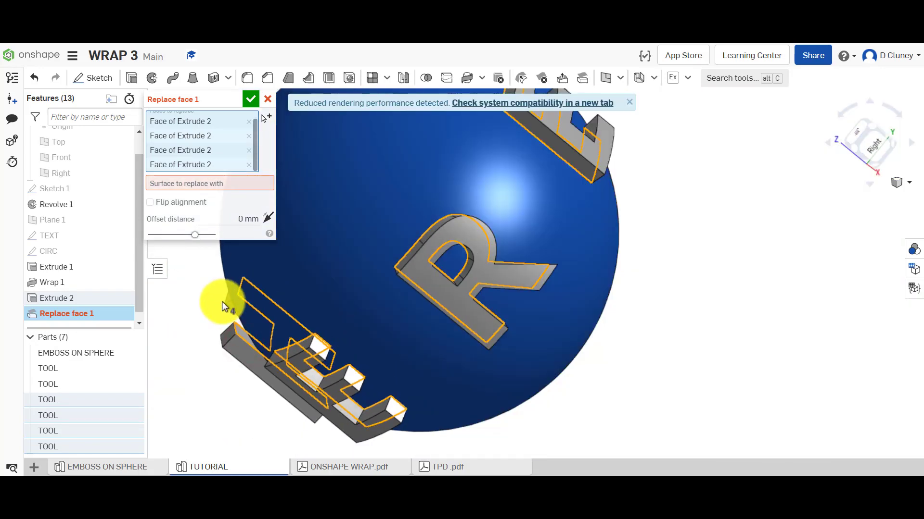
right_drag(190, 303, 414, 283)
scroll(467, 252, up, 3)
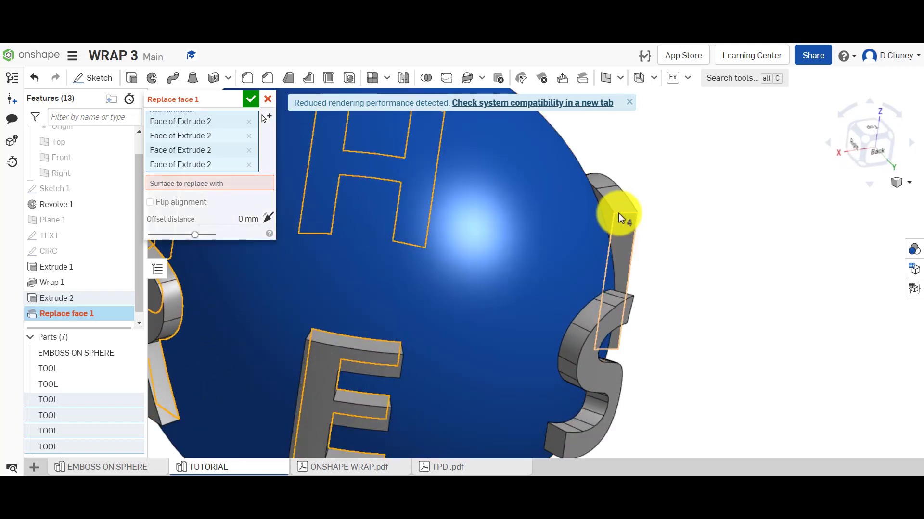
right_drag(611, 214, 649, 274)
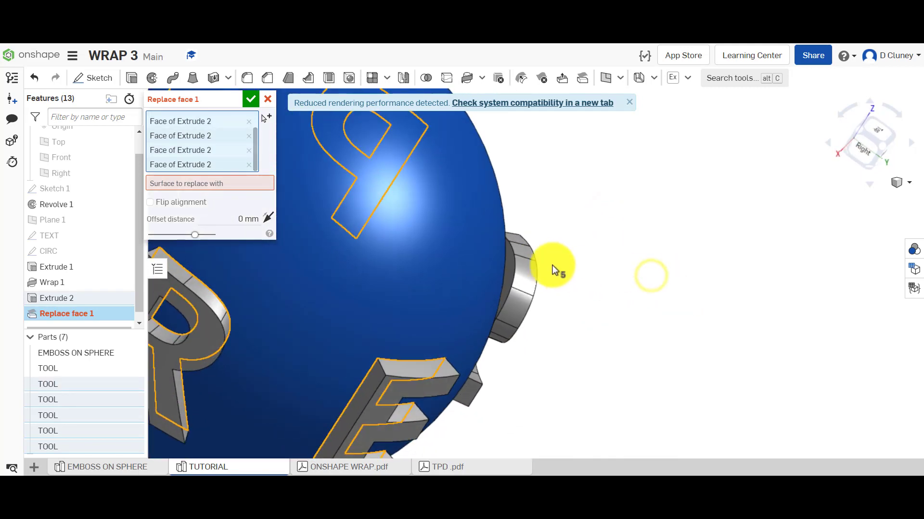
right_drag(510, 268, 525, 256)
Replace the letters' inner faces with the sphere's surface at a 0 mm offset and finish the Replace face feature
scroll(578, 252, down, 8)
click(221, 182)
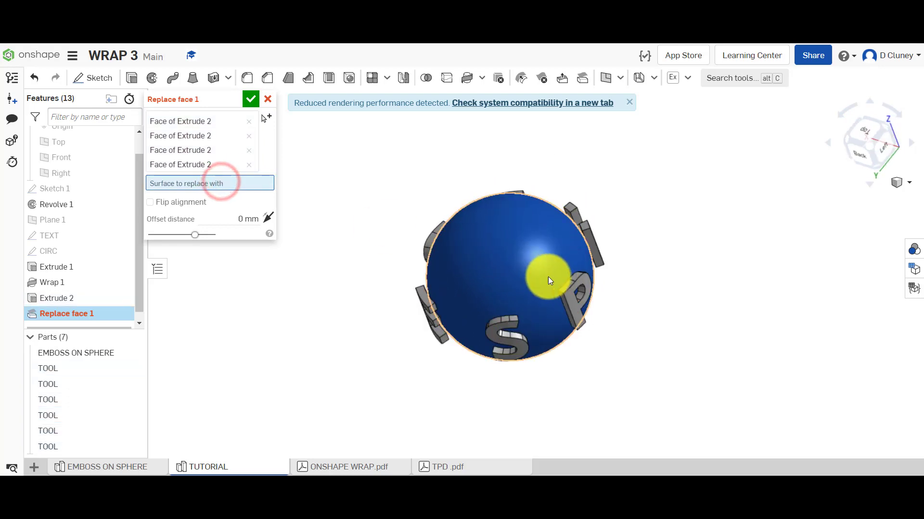
click(524, 267)
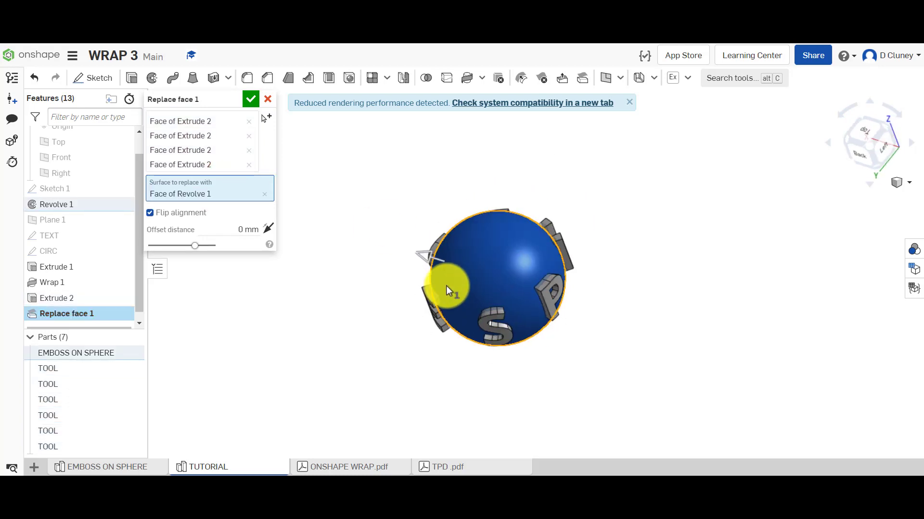
scroll(446, 286, down, 2)
scroll(440, 303, up, 6)
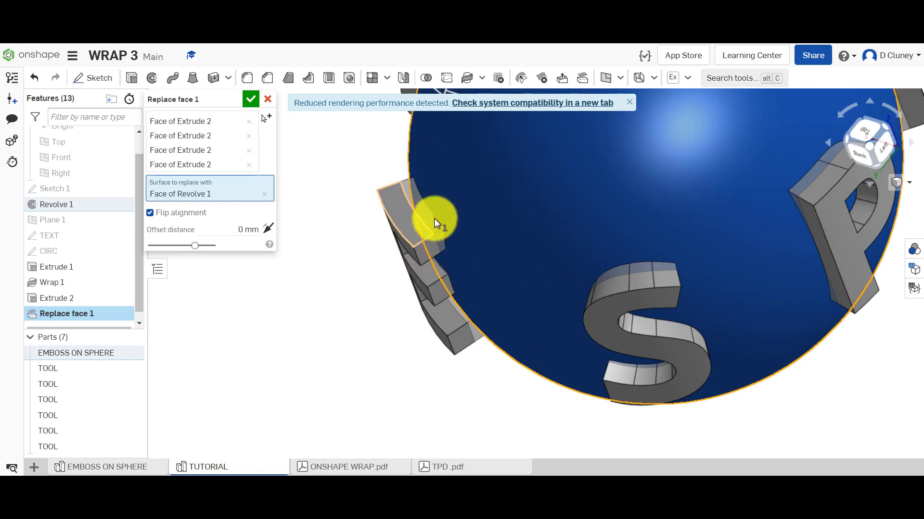
mouse_move(326, 247)
right_down()
mouse_move(319, 264)
mouse_move(337, 255)
right_up()
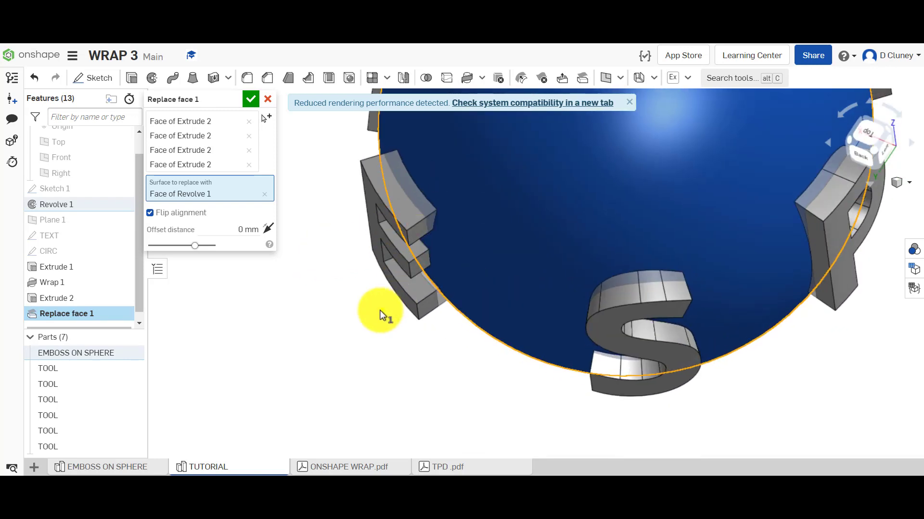
right_drag(380, 310, 392, 296)
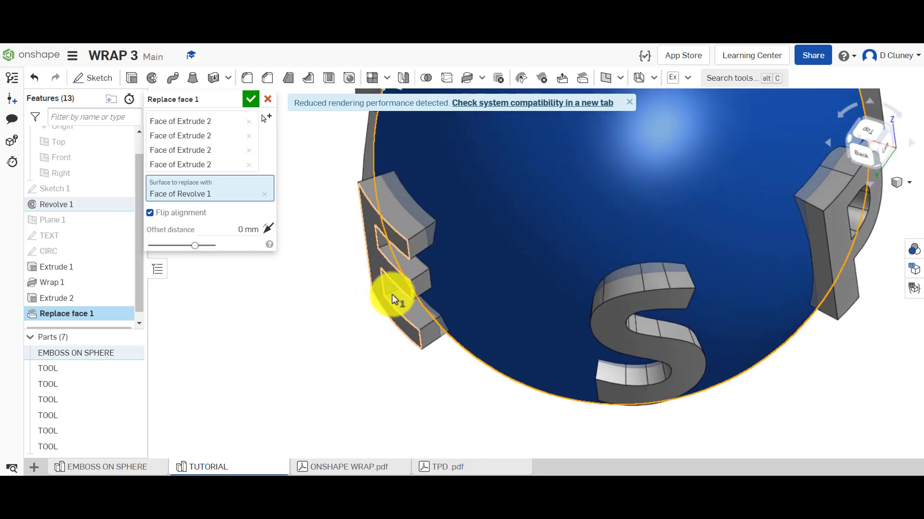
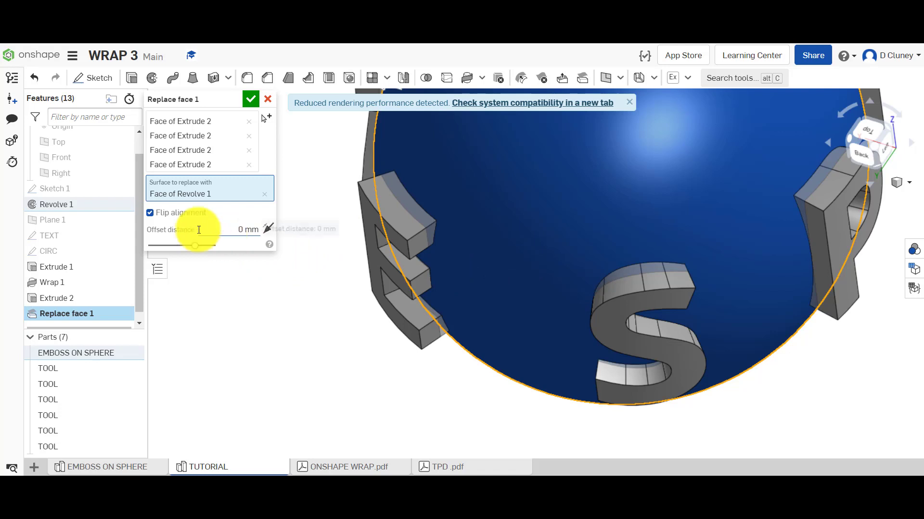
click(250, 233)
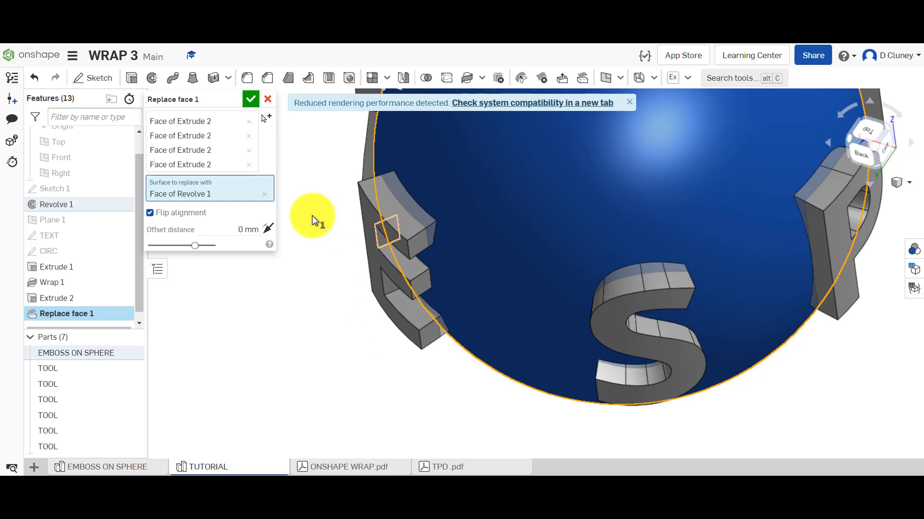
click(250, 100)
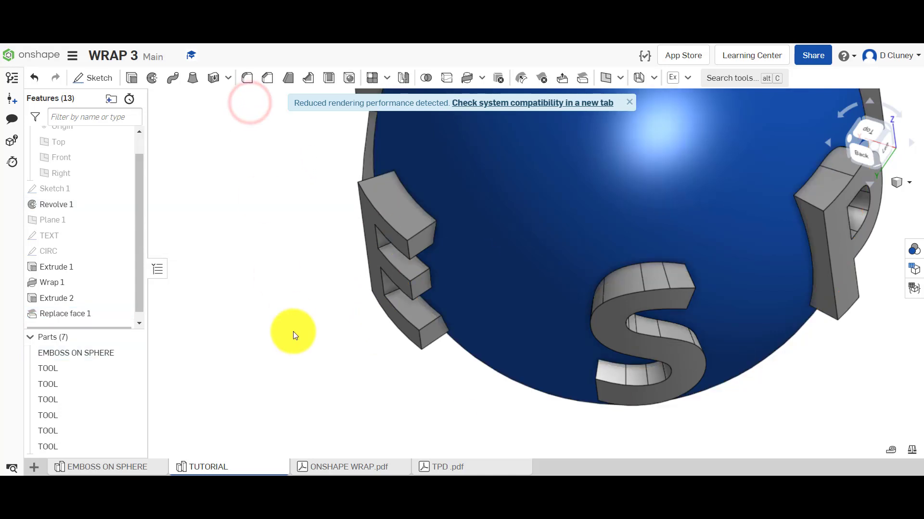
Examine how the letters' inner faces meet the sphere, from the side, the front and a corner view
scroll(293, 331, up, 2)
scroll(293, 331, down, 3)
right_drag(271, 275, 457, 277)
click(868, 145)
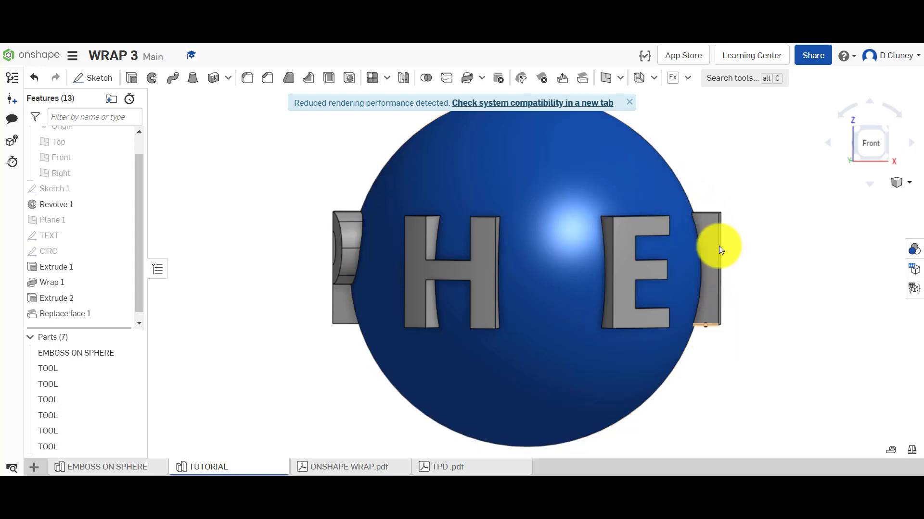
click(881, 129)
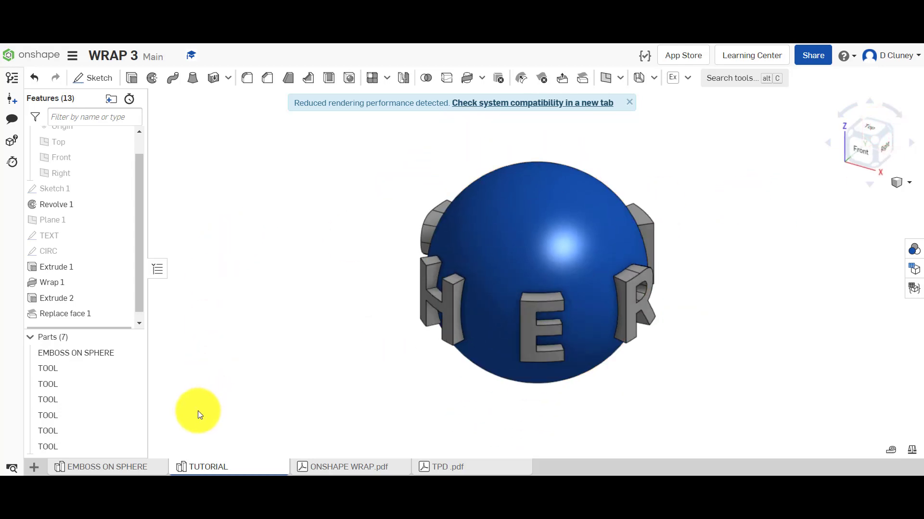
In the EMBOSS ON SPHERE part studio, roll the history forward past Boolean 1 and examine the merged letters
click(148, 471)
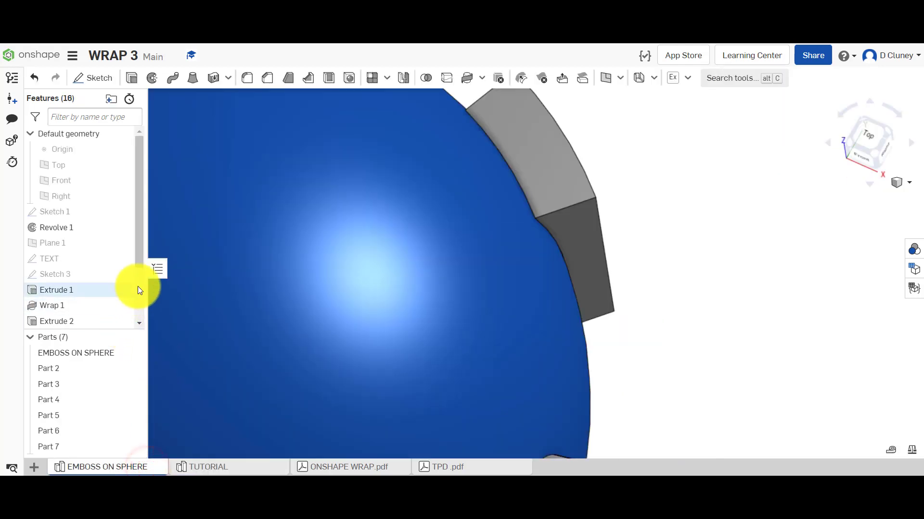
drag(140, 261, 142, 332)
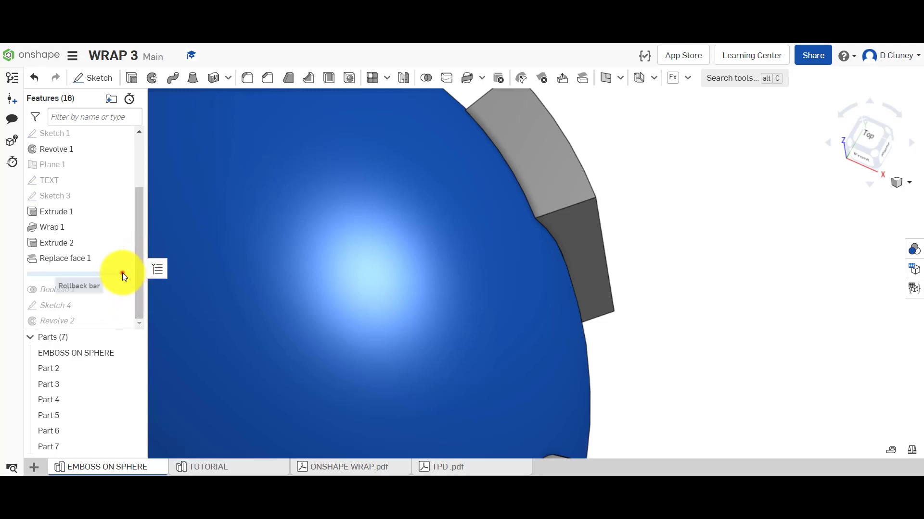
drag(123, 272, 116, 298)
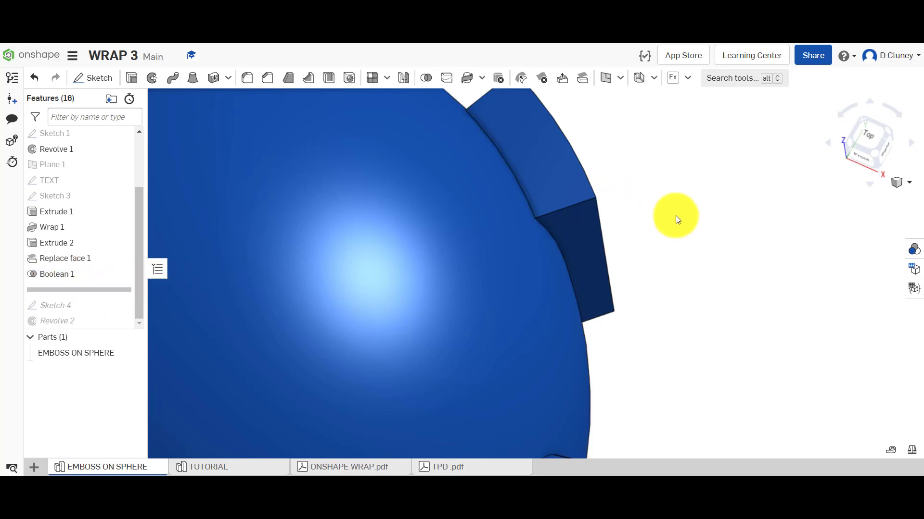
scroll(674, 220, up, 2)
scroll(674, 219, down, 4)
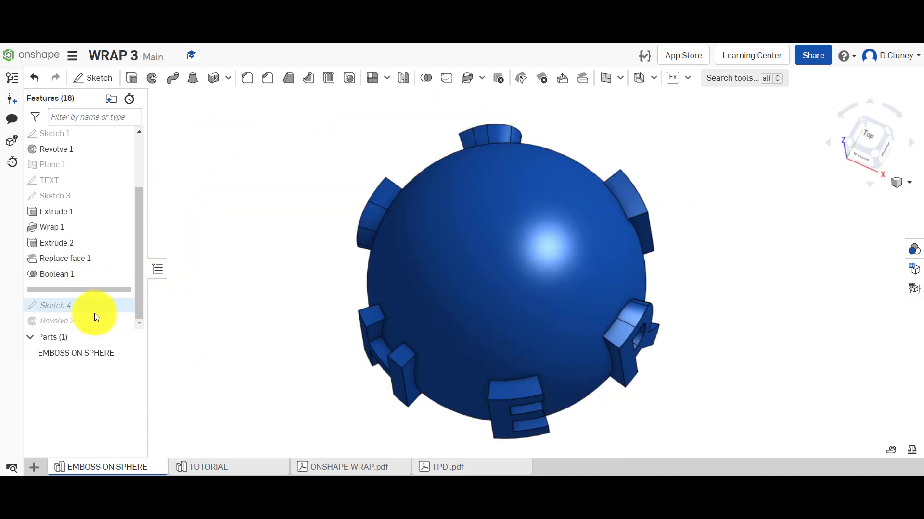
Roll the history forward past Sketch 4 and examine its circle around the sphere from the front
drag(111, 291, 112, 311)
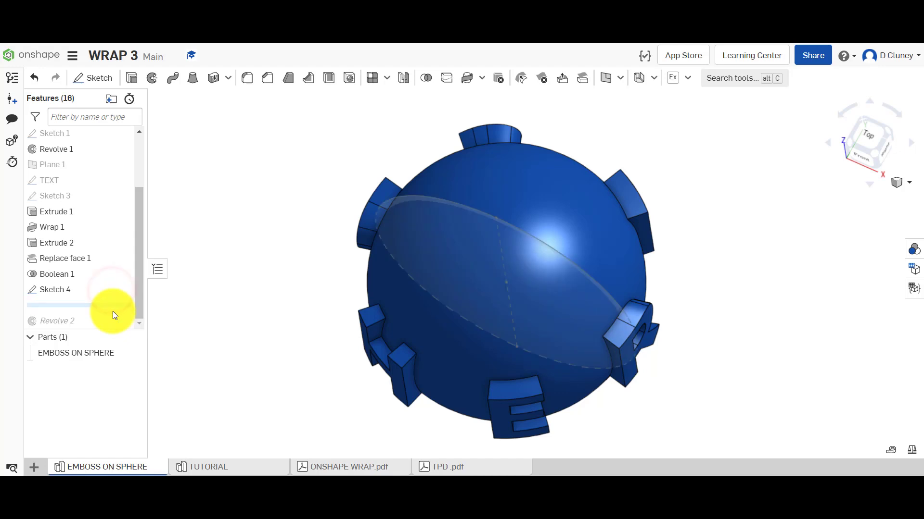
click(140, 285)
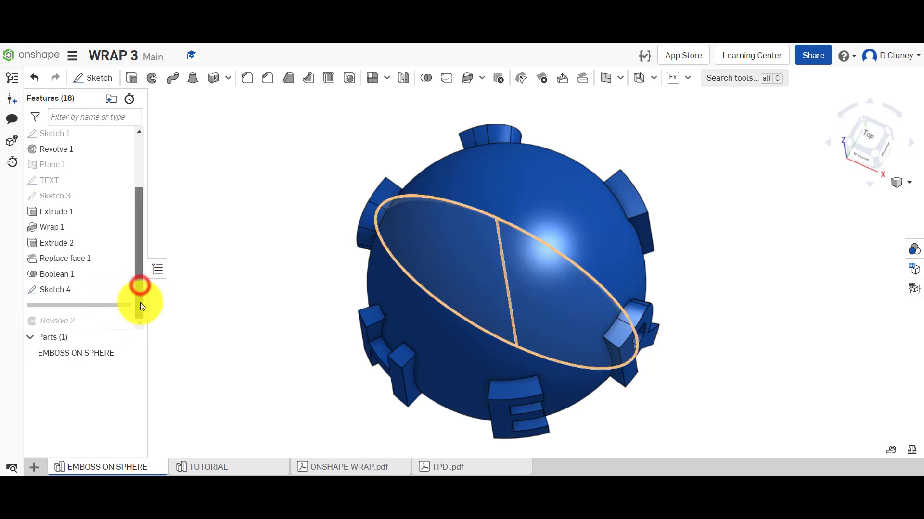
key(1)
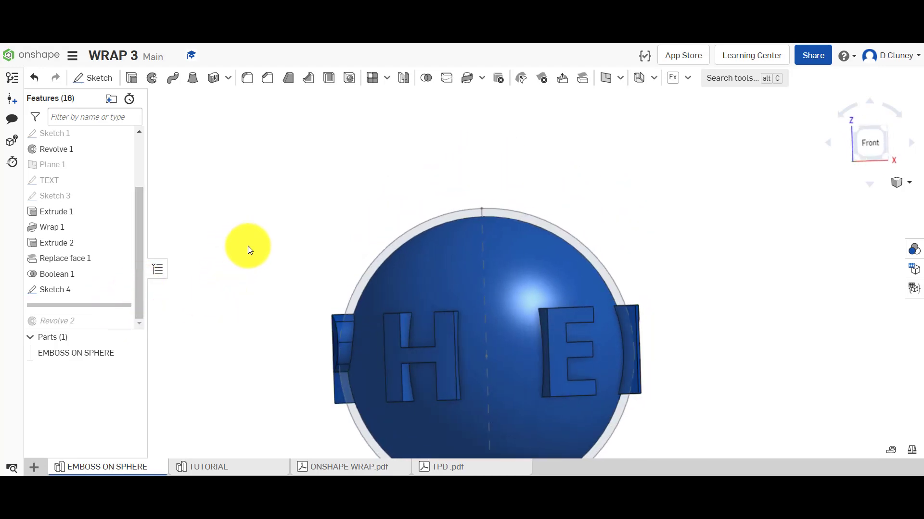
right_drag(248, 246, 245, 247)
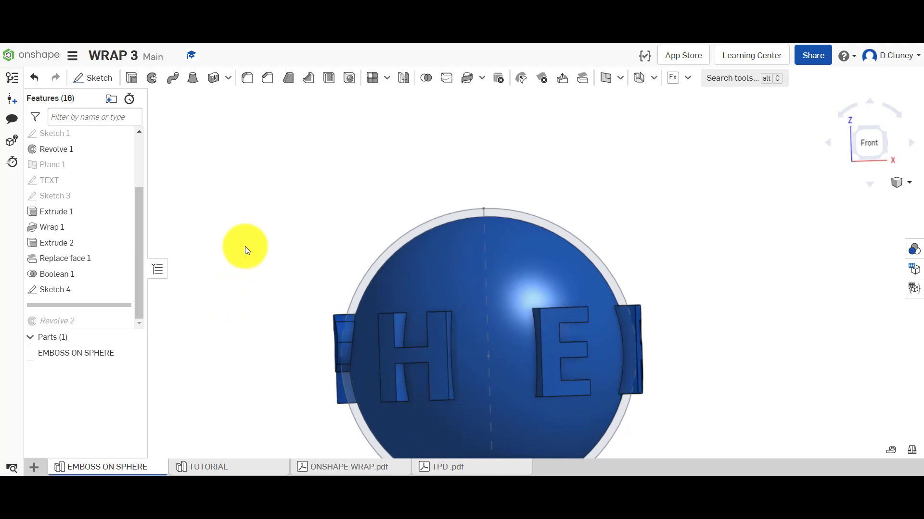
In the TUTORIAL part studio, unite the EMBOSS ON SPHERE part with all six TOOL parts using a Boolean Union
click(228, 467)
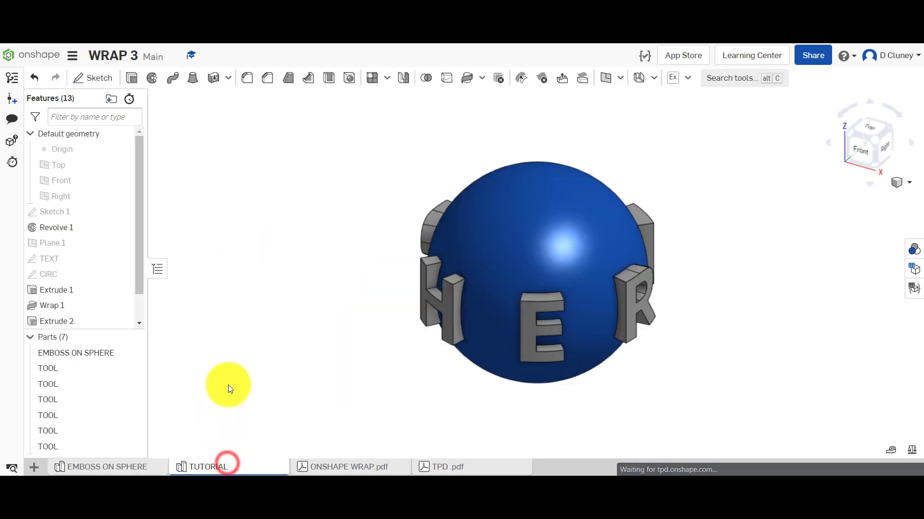
click(432, 80)
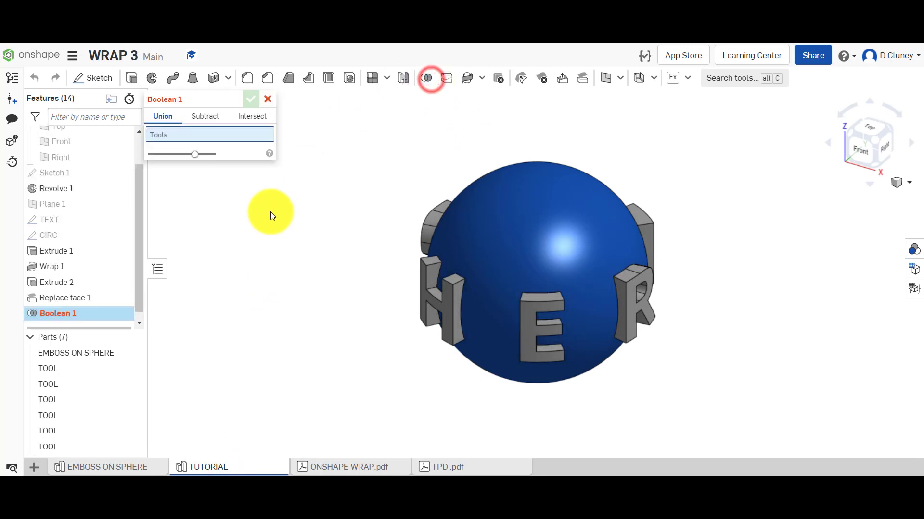
click(82, 355)
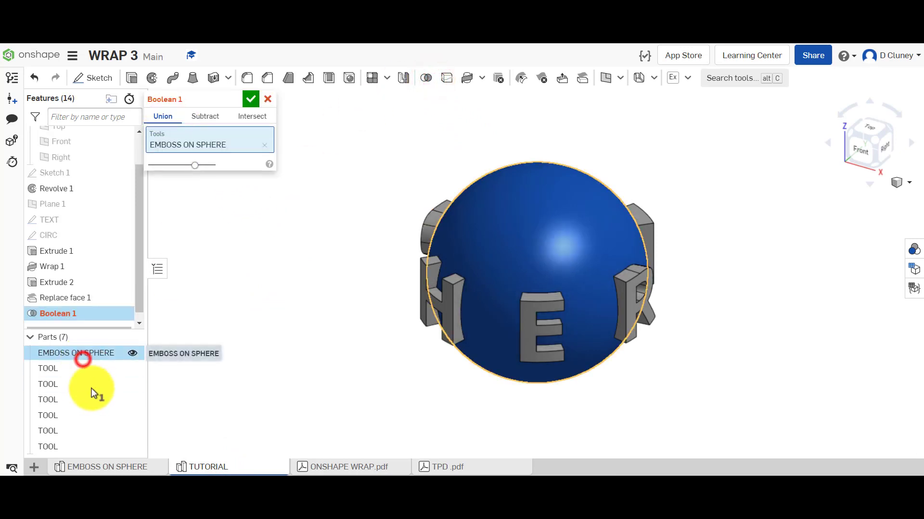
shift+click(78, 447)
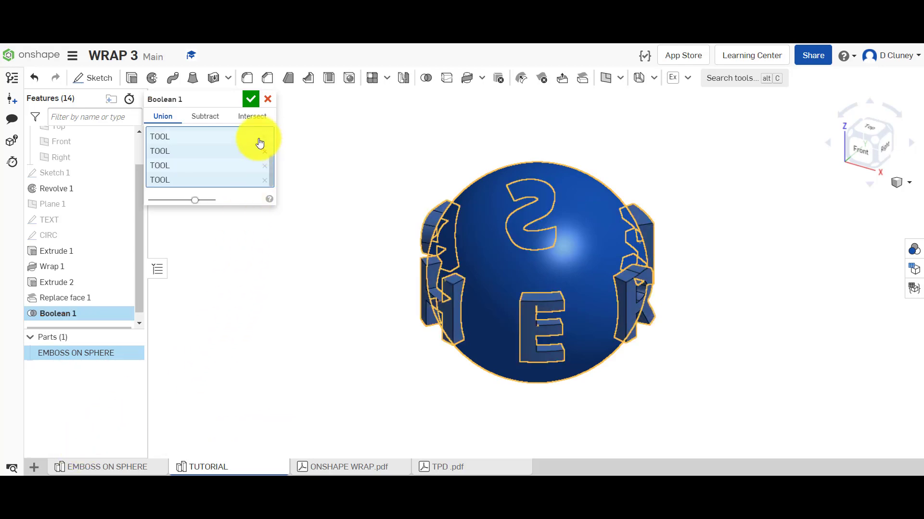
click(251, 102)
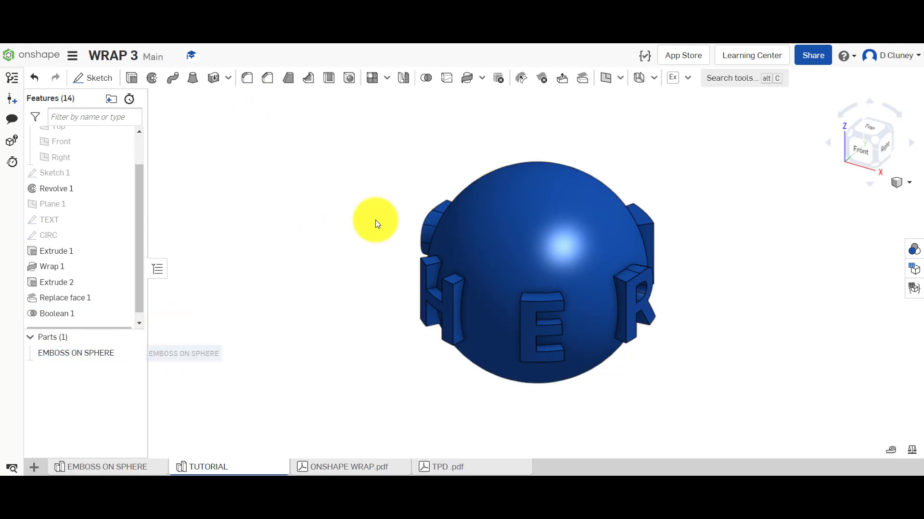
Start a sketch on the Front plane, view it head-on and show Sketch 1 for reference
right_drag(349, 223, 352, 347)
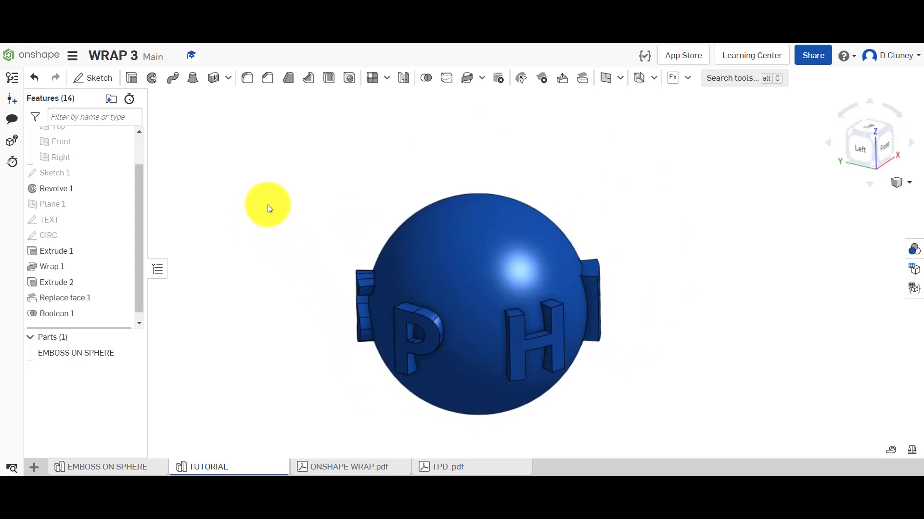
right_click(683, 251)
click(732, 302)
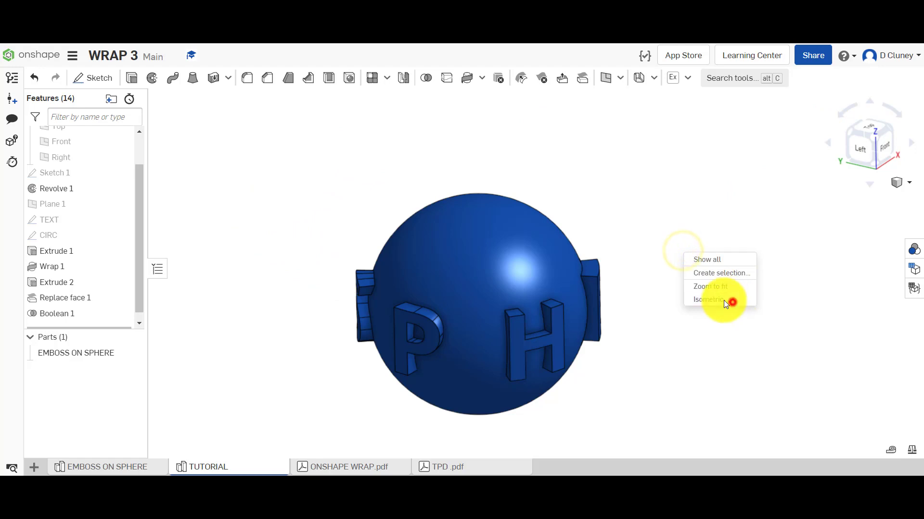
scroll(144, 159, up, 2)
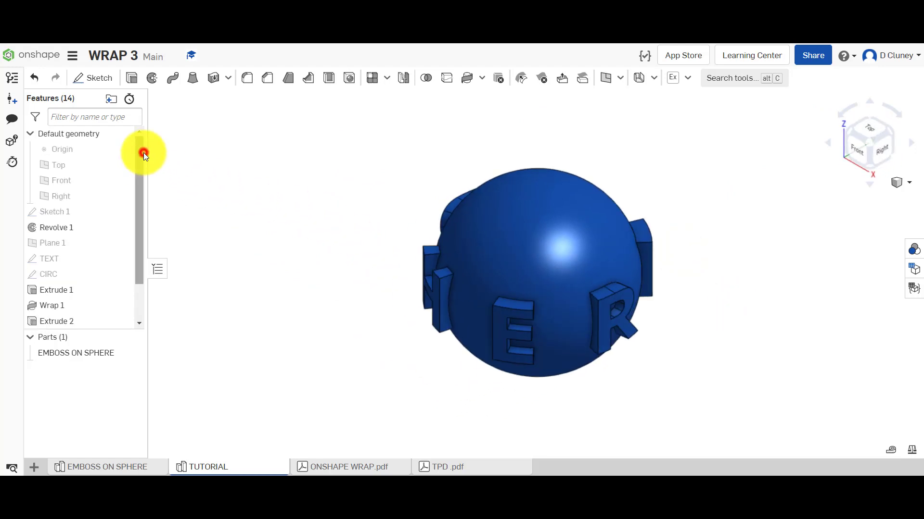
click(98, 180)
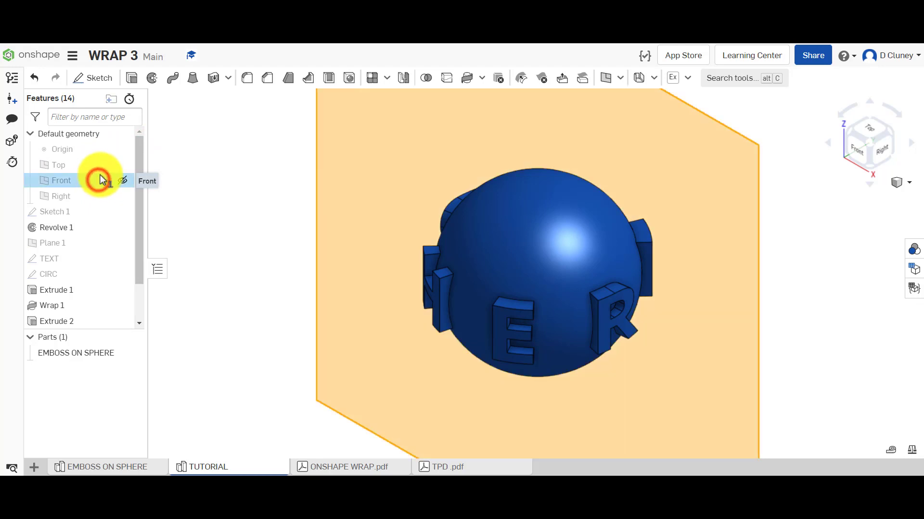
click(105, 84)
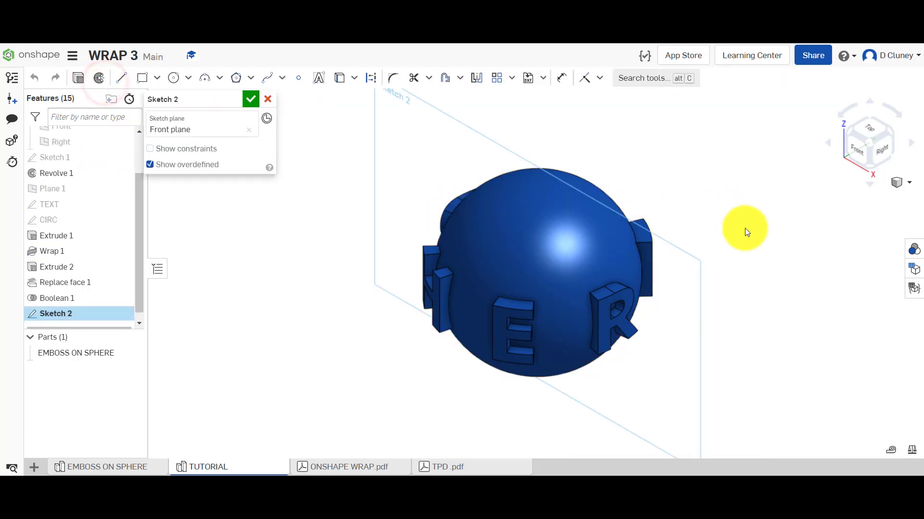
key(n)
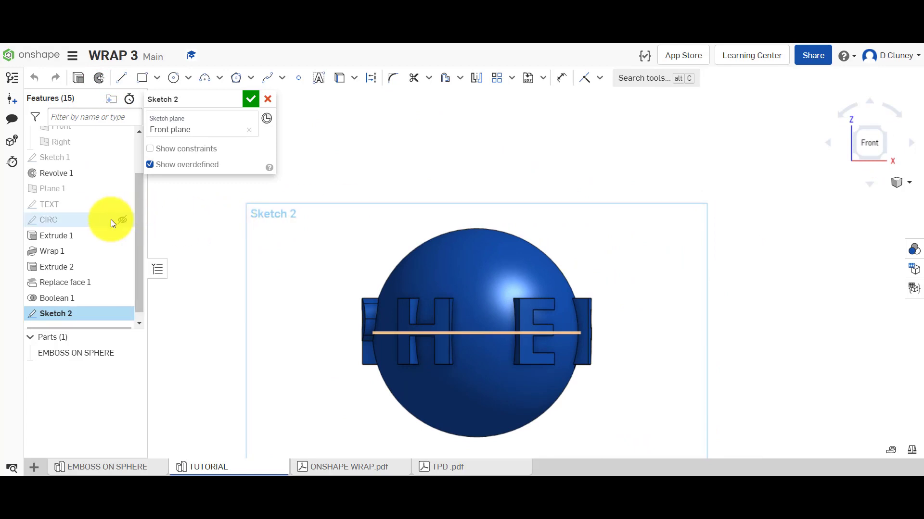
click(122, 158)
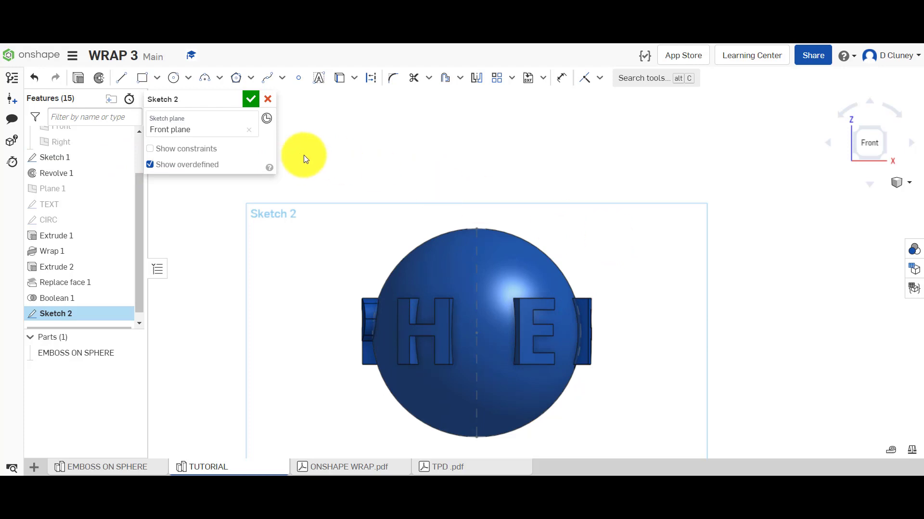
In the EMBOSS ON SPHERE part studio, open Sketch 4 for editing and check the offset dimension of its outer circle
click(131, 467)
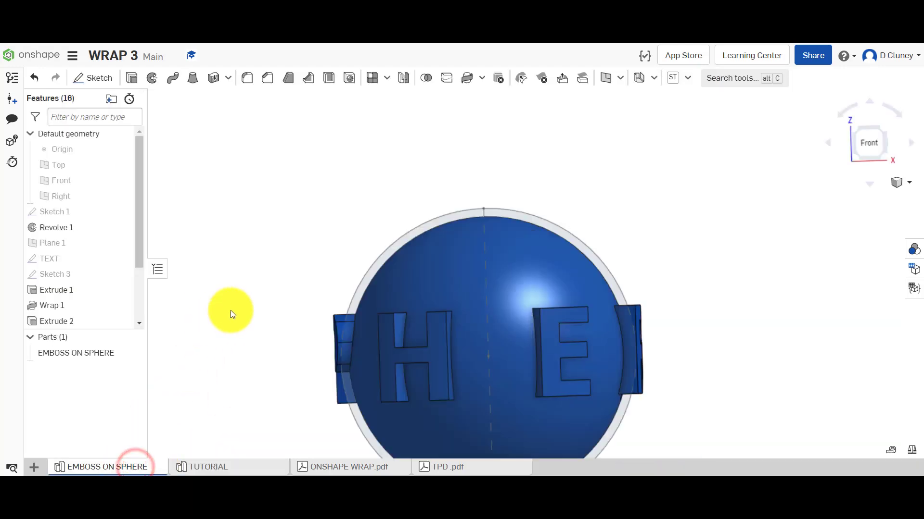
click(138, 307)
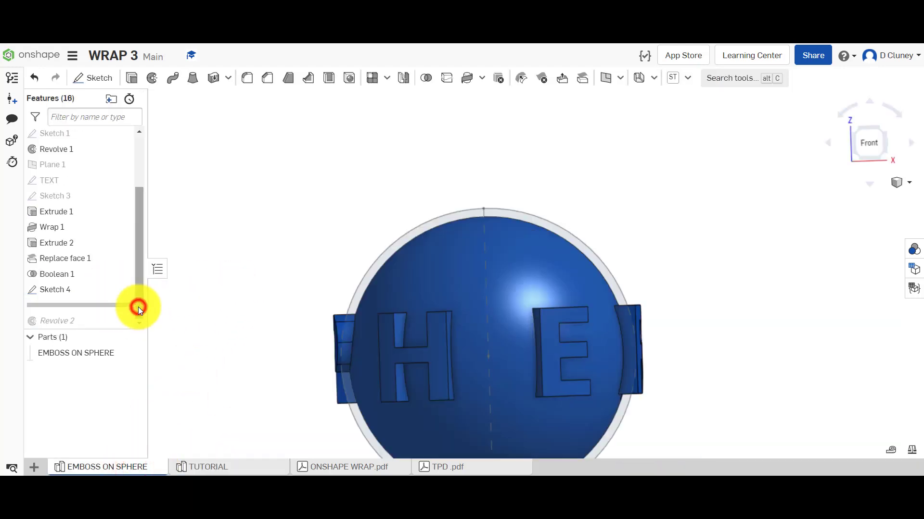
right_click(70, 290)
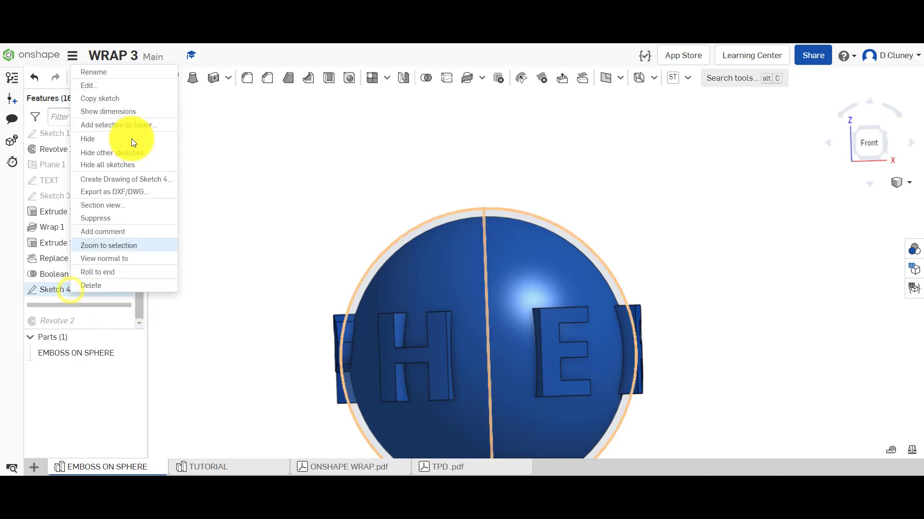
click(129, 86)
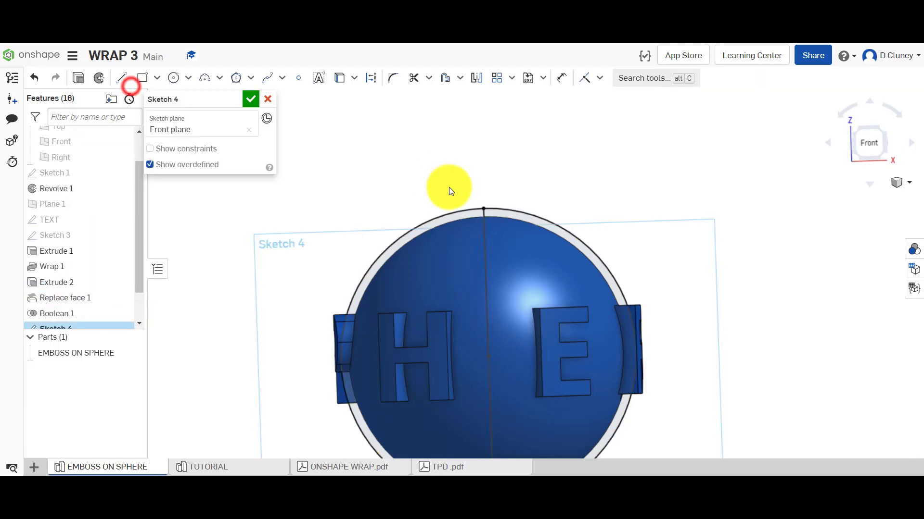
click(875, 145)
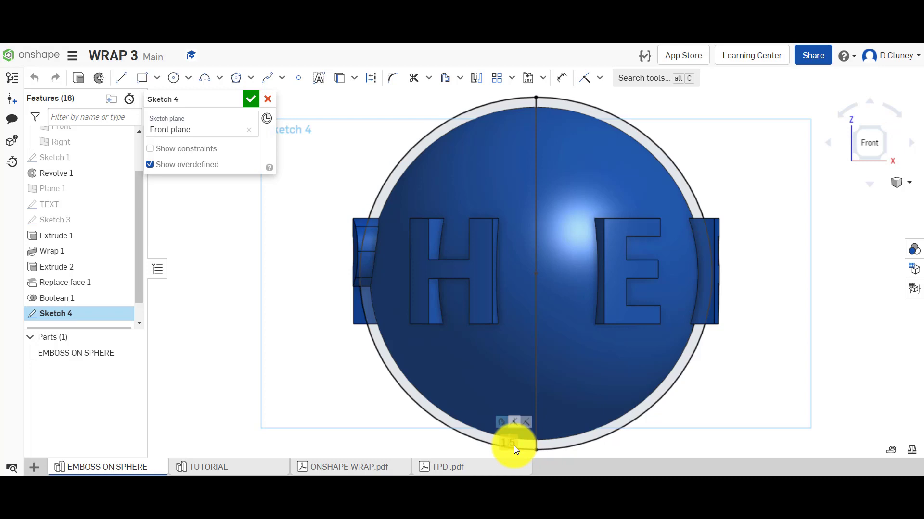
double_click(506, 440)
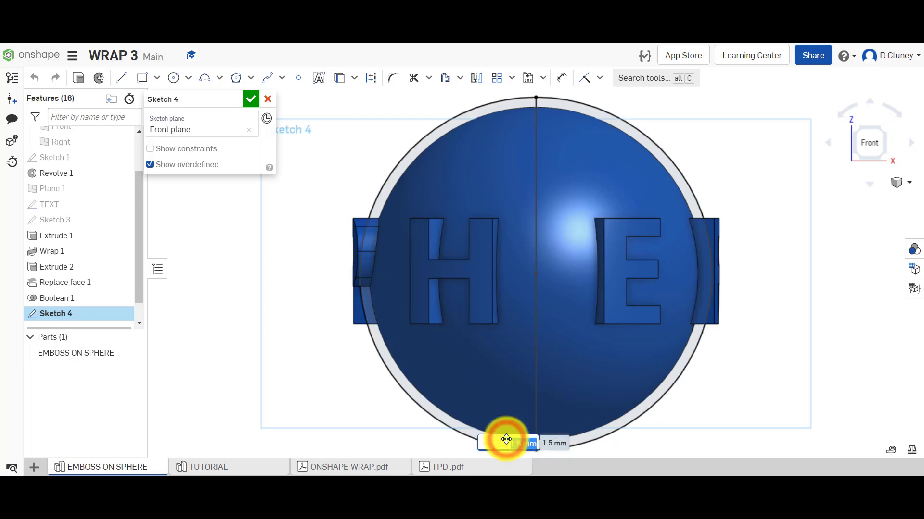
click(250, 101)
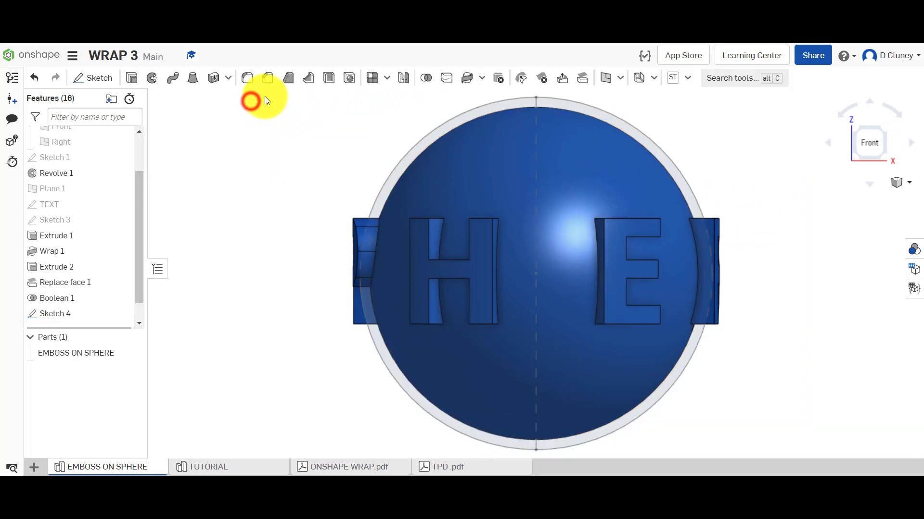
In the TUTORIAL part studio sketch, offset the sphere's circular outline outward by 1.5 mm
click(218, 466)
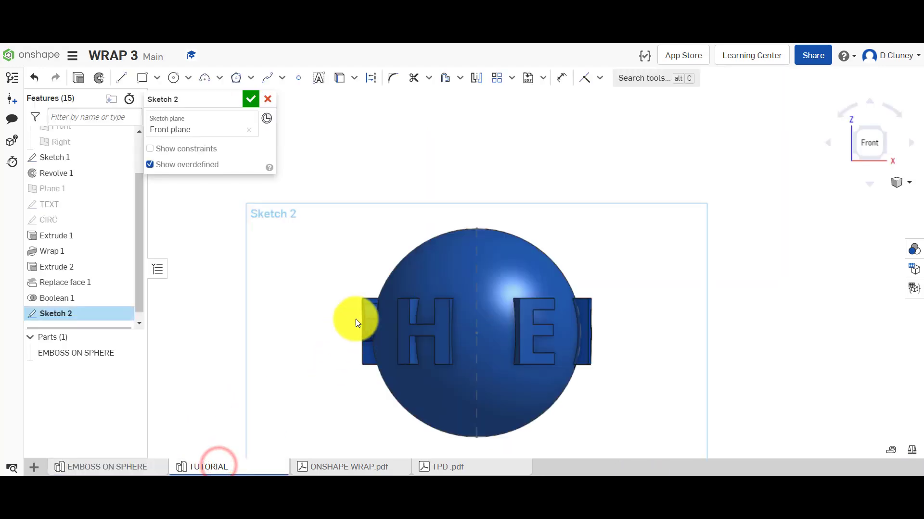
scroll(585, 261, up, 3)
scroll(585, 261, down, 3)
scroll(562, 336, up, 3)
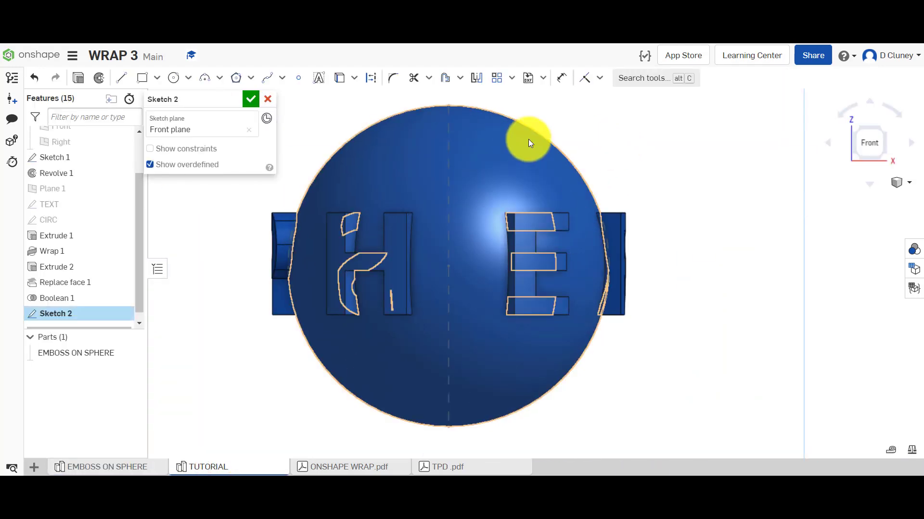
click(541, 135)
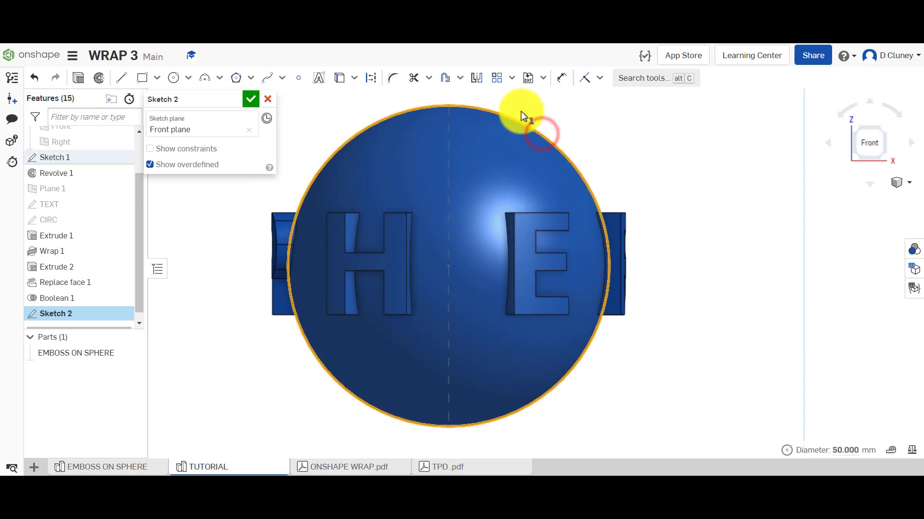
click(448, 78)
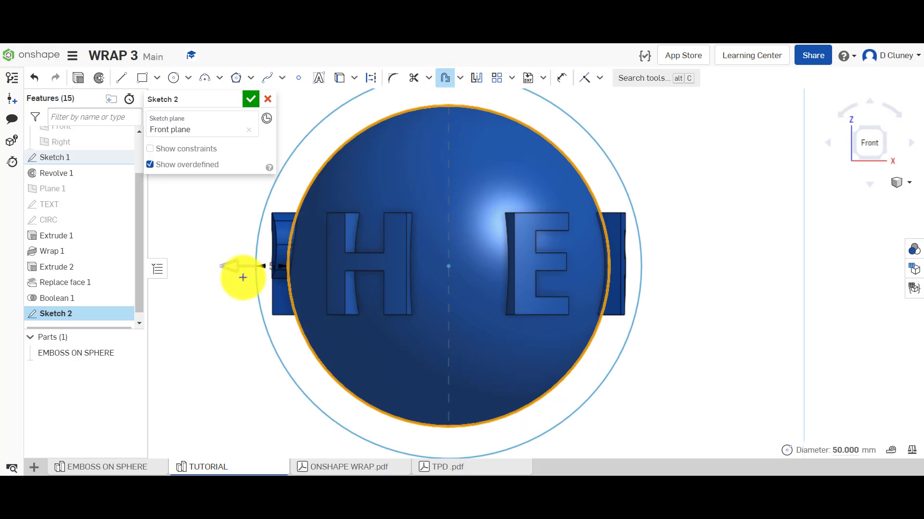
click(241, 297)
text(1)
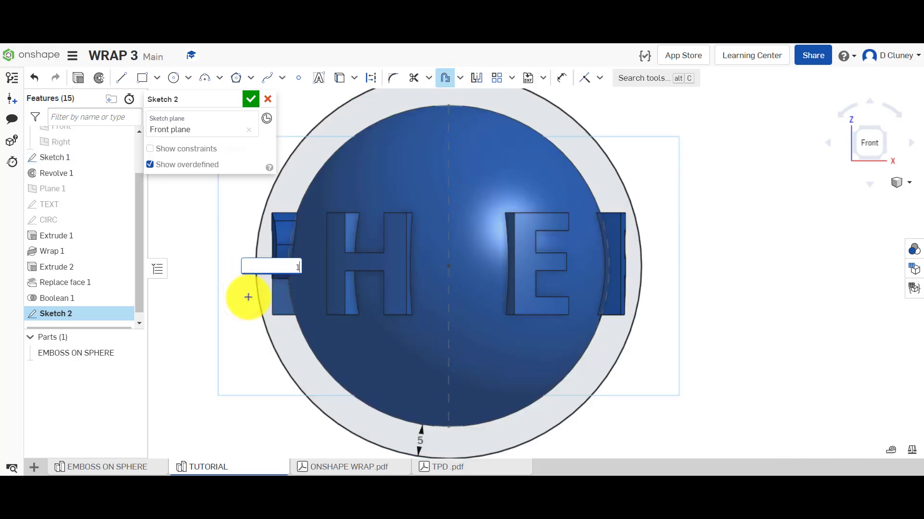
text(.5)
key(Return)
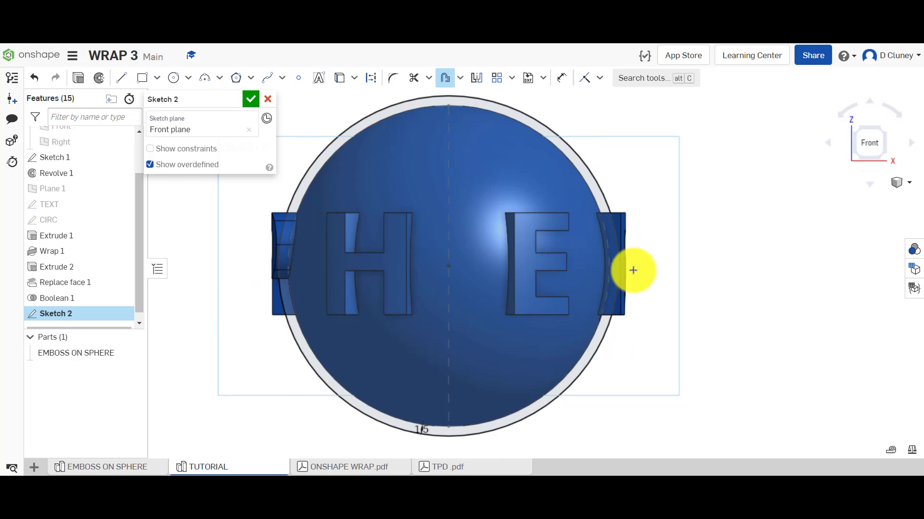
scroll(633, 262, up, 10)
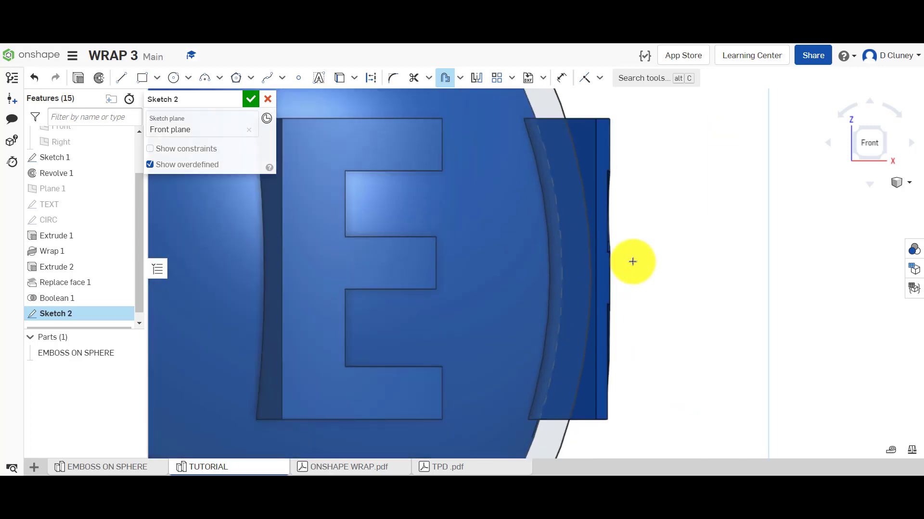
scroll(633, 261, down, 5)
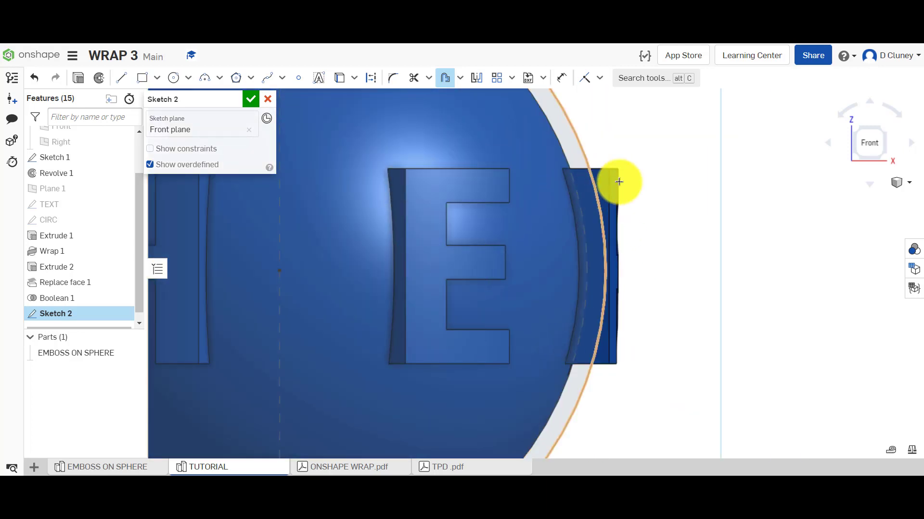
scroll(608, 184, up, 4)
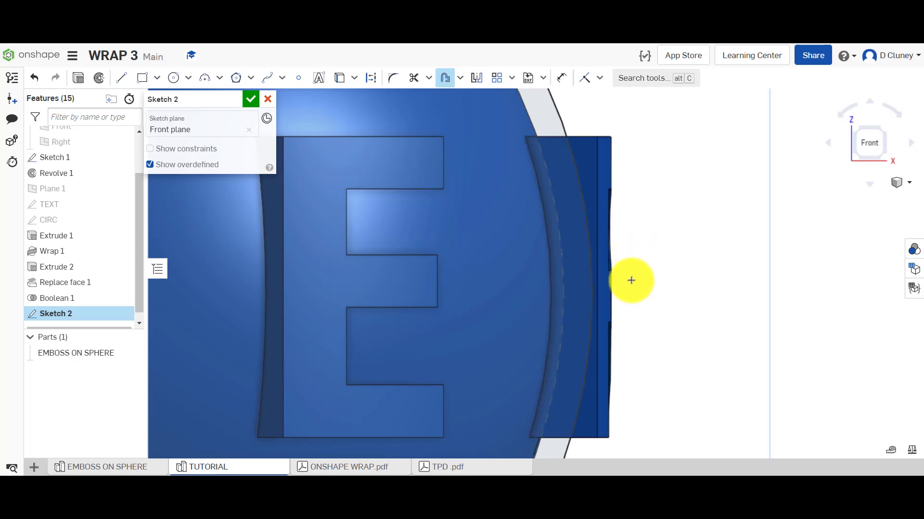
click(887, 133)
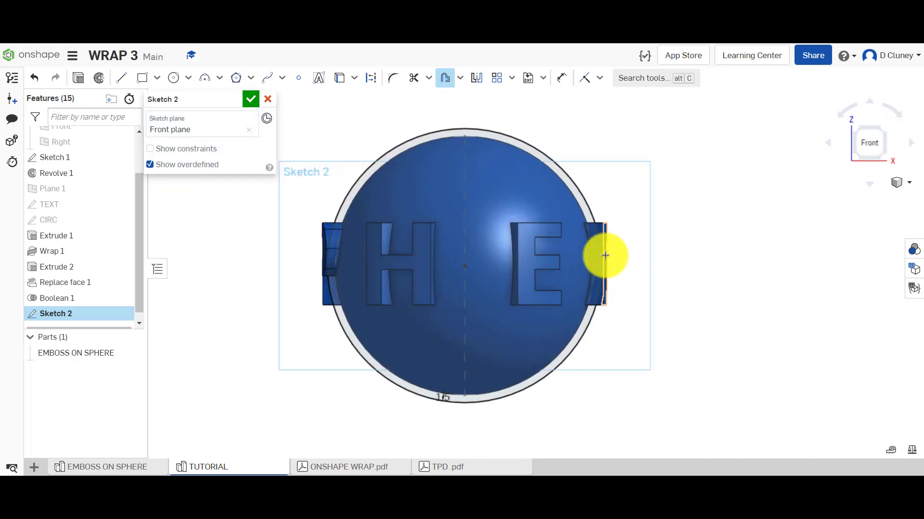
In the EMBOSS ON SPHERE part studio, roll the history forward past Revolve 2 and examine its revolve settings
click(121, 469)
click(139, 290)
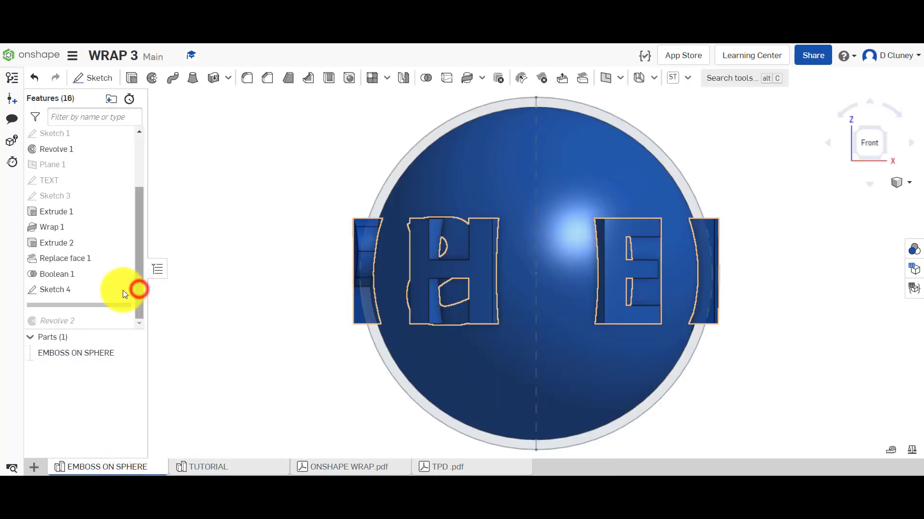
drag(99, 306, 72, 324)
right_click(68, 305)
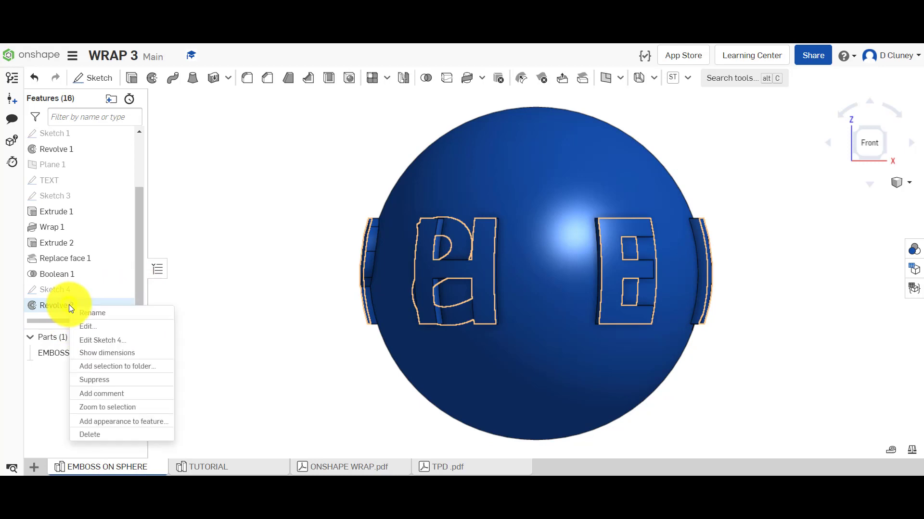
click(99, 324)
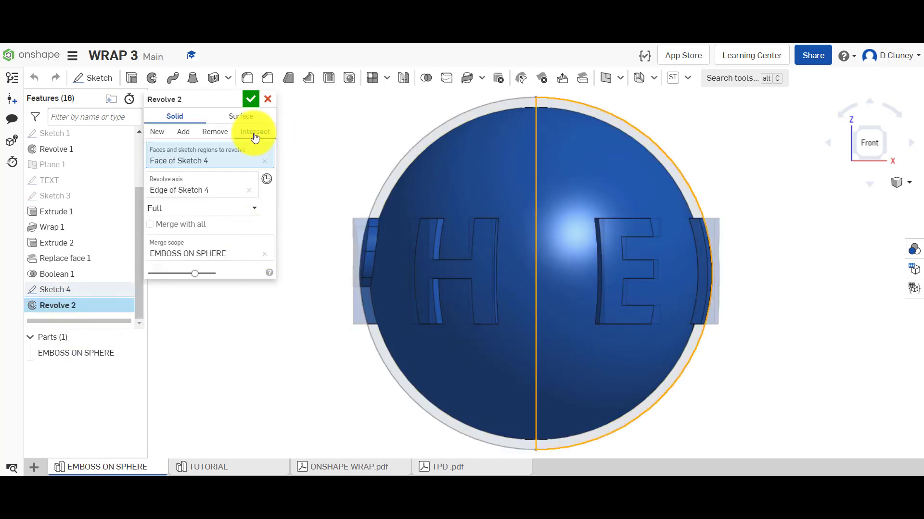
click(268, 99)
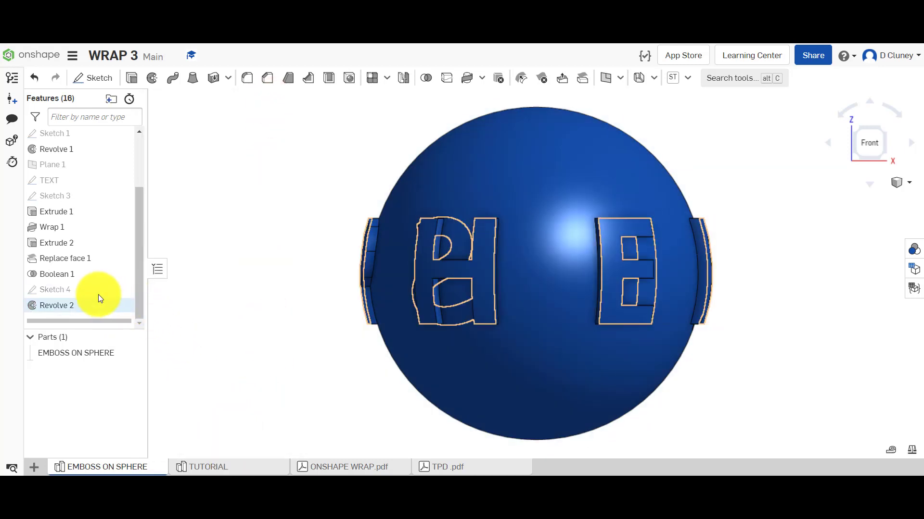
In the TUTORIAL sketch, draw a vertical line across the offset circle from its top to its bottom and name the sketch TRIM
click(222, 469)
click(121, 78)
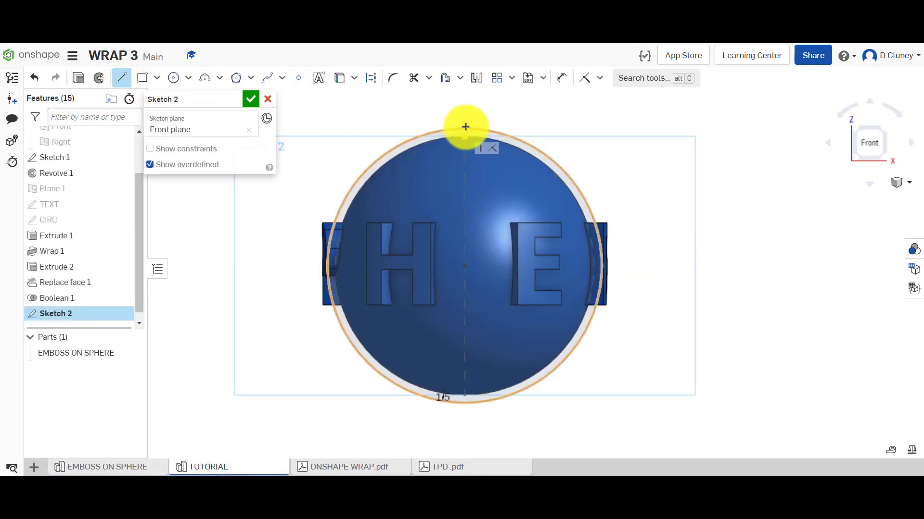
mouse_move(465, 127)
mouse_down()
mouse_move(514, 307)
mouse_move(463, 404)
mouse_up()
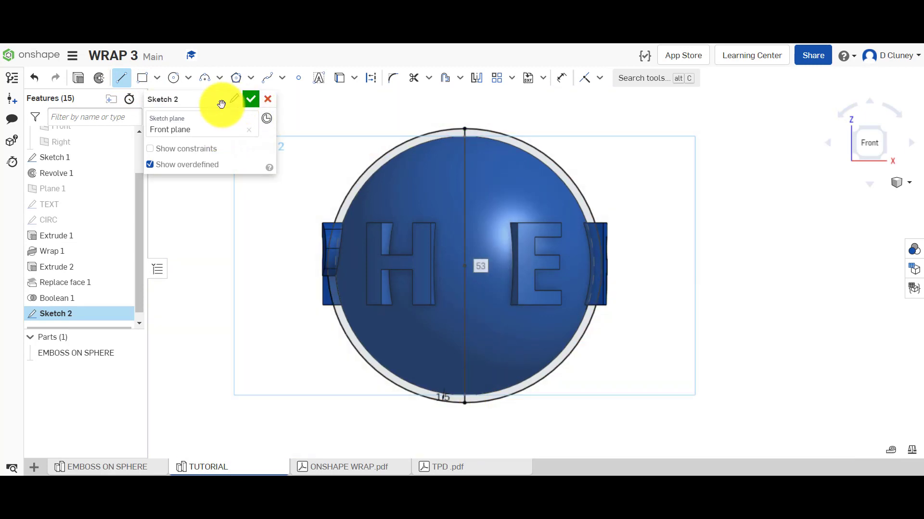
click(239, 100)
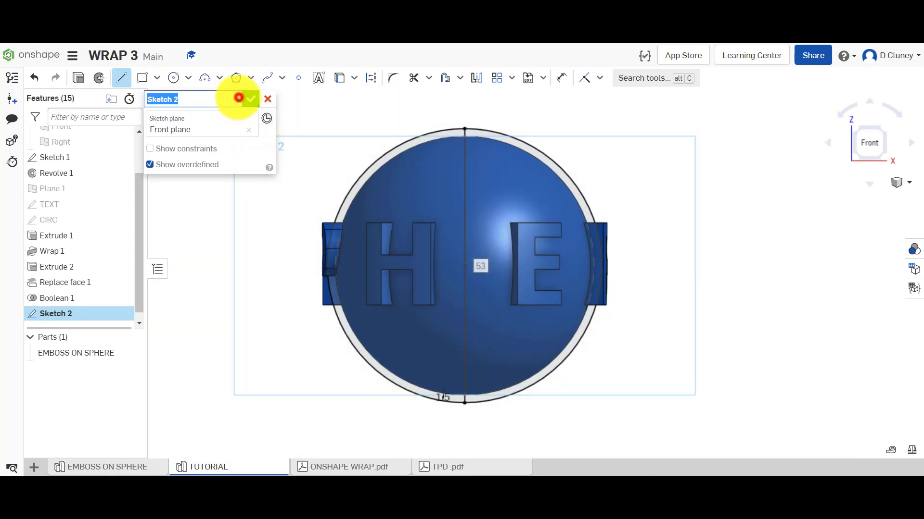
text(TRIM)
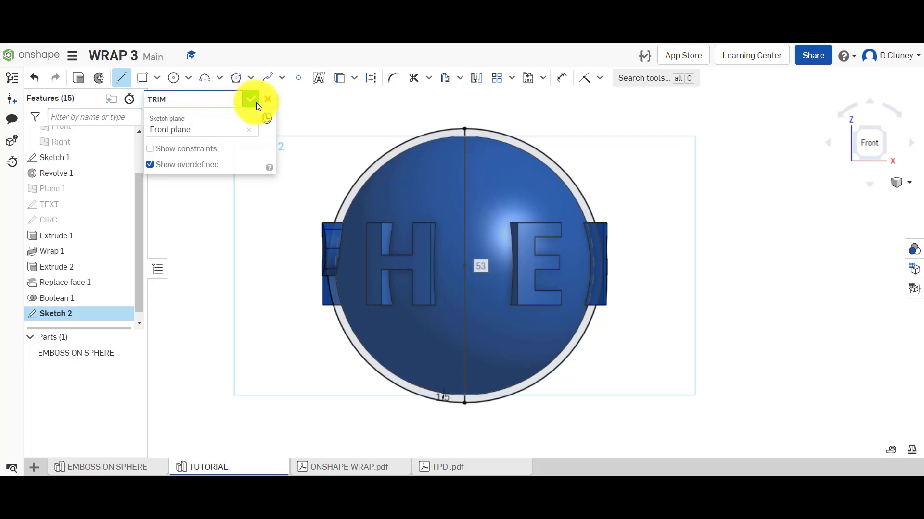
Revolve one half of the TRIM circle fully about its vertical line, using Intersect with the EMBOSS ON SPHERE part
click(98, 81)
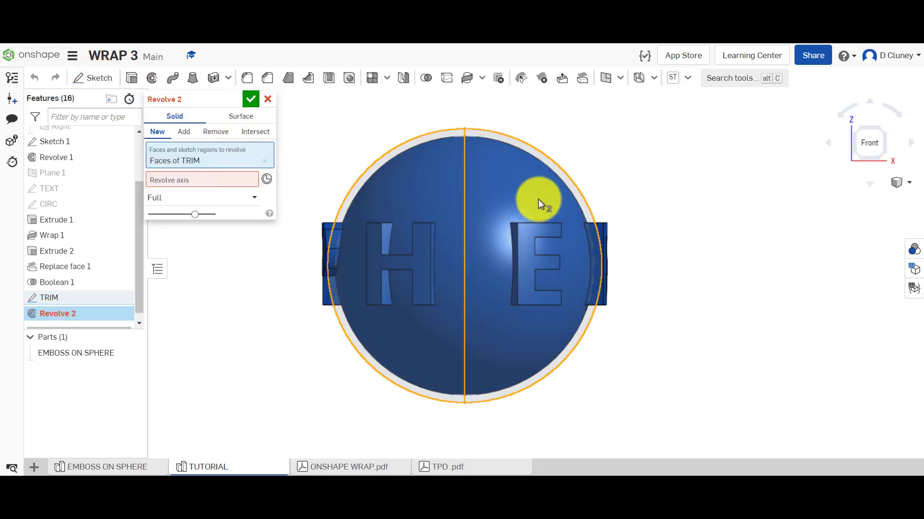
click(264, 161)
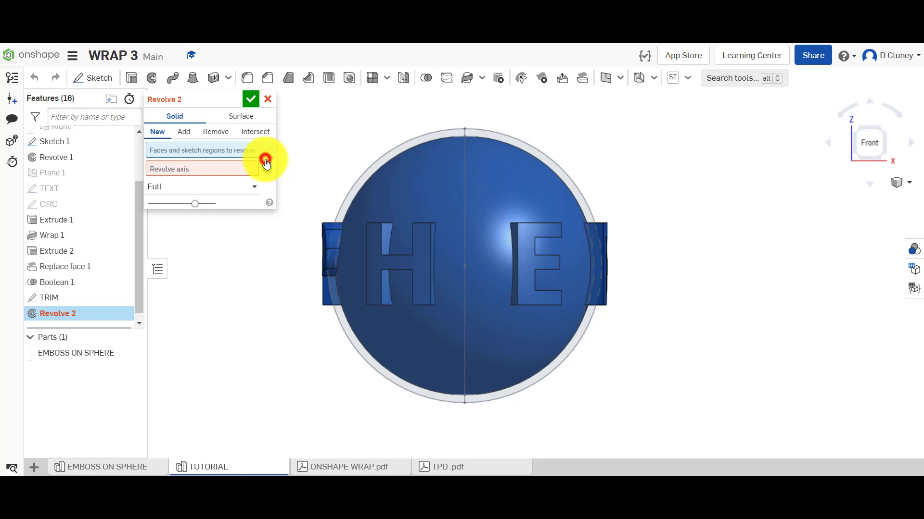
click(492, 136)
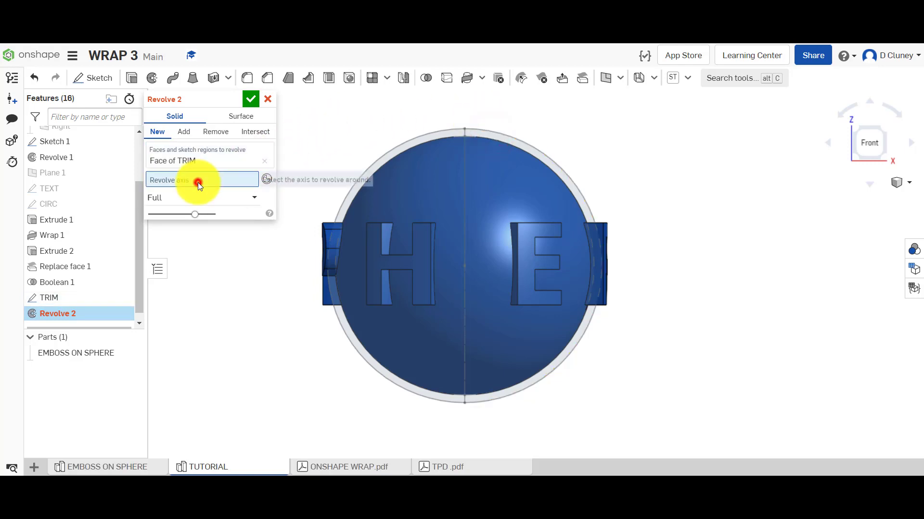
click(461, 149)
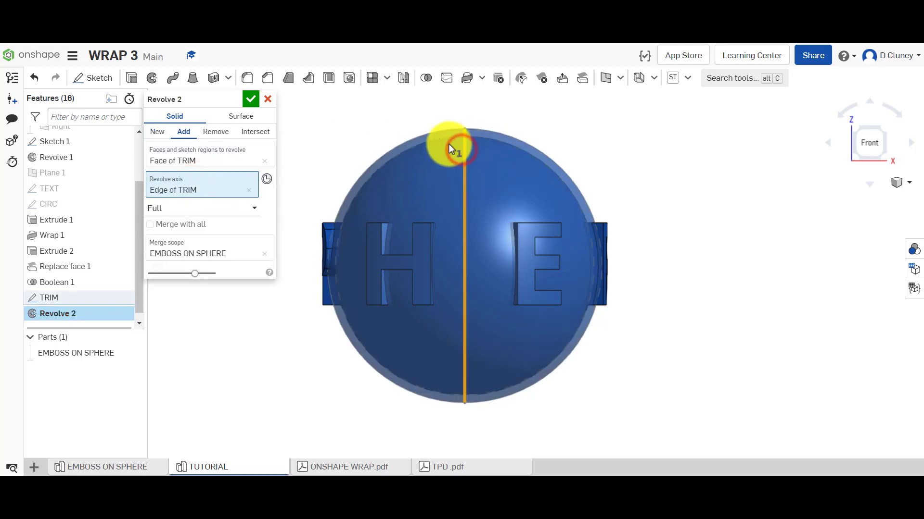
click(251, 132)
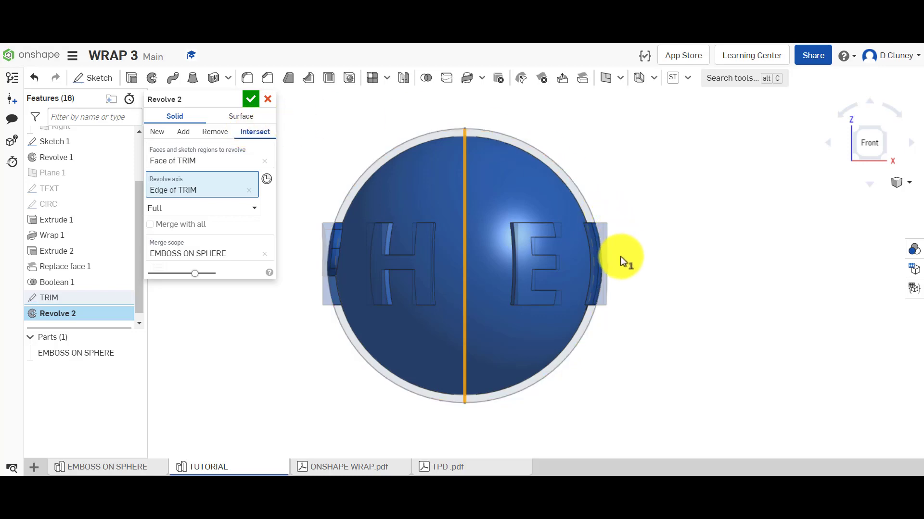
scroll(619, 252, up, 2)
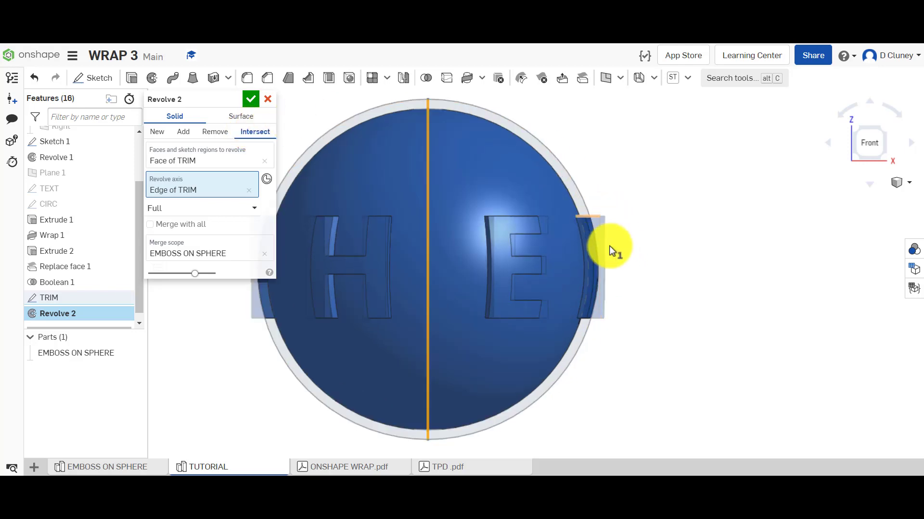
scroll(598, 179, down, 2)
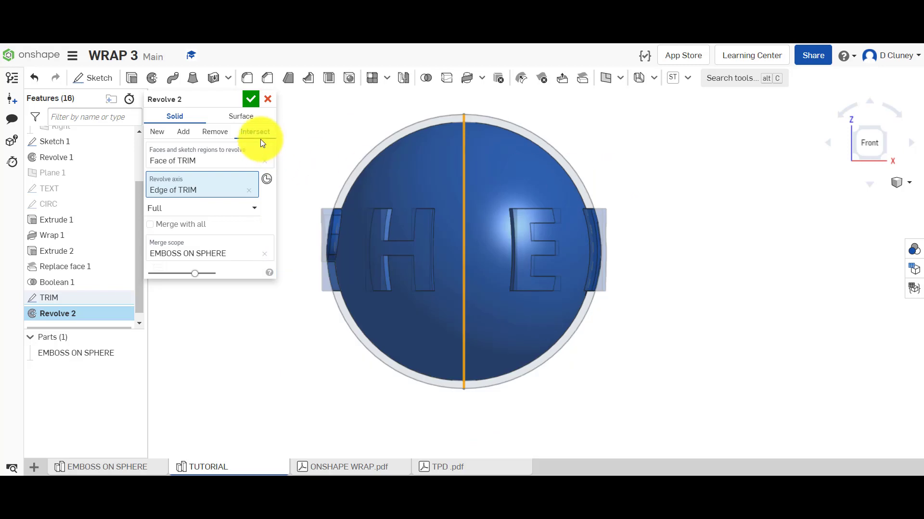
click(251, 100)
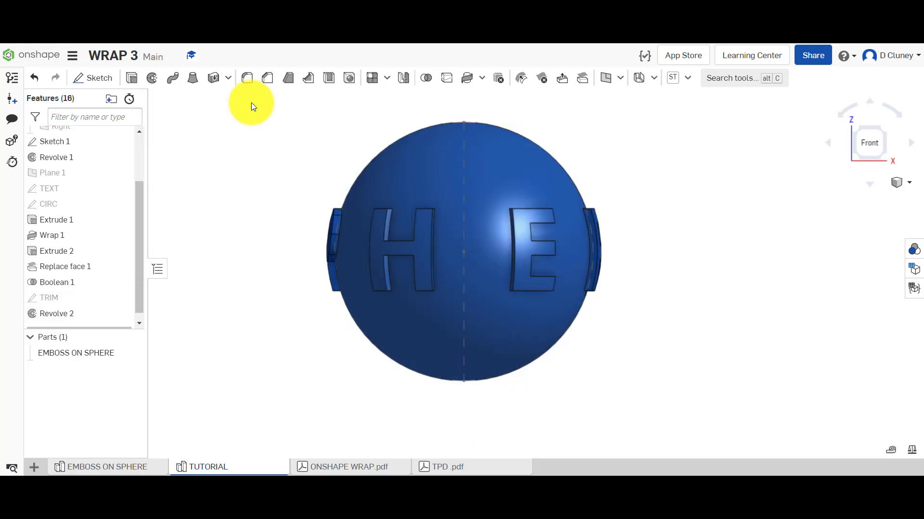
Hide Sketch 1 in the TUTORIAL part studio
scroll(119, 231, down, 1)
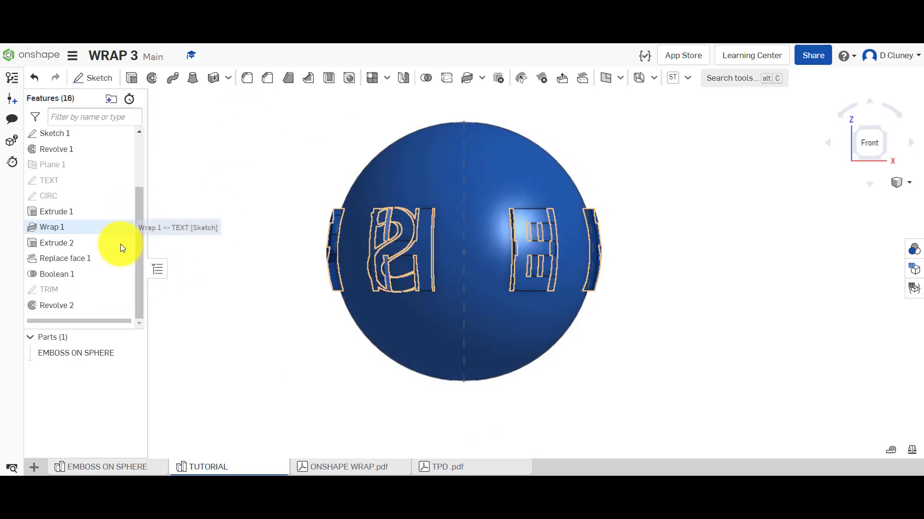
drag(139, 285, 143, 224)
click(122, 208)
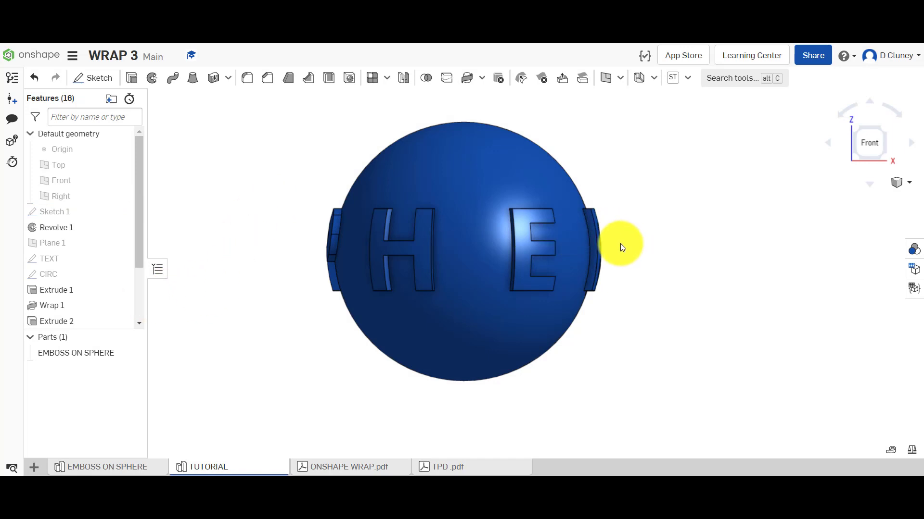
Compare the embossed letters before and after the trim by rolling the history back above Revolve 2 and forward to the end again
scroll(618, 243, up, 5)
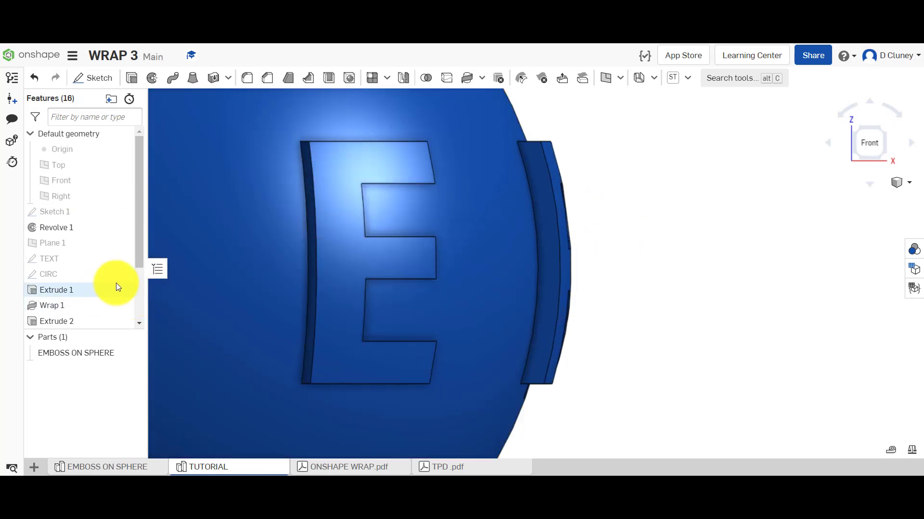
click(140, 294)
drag(109, 320, 109, 303)
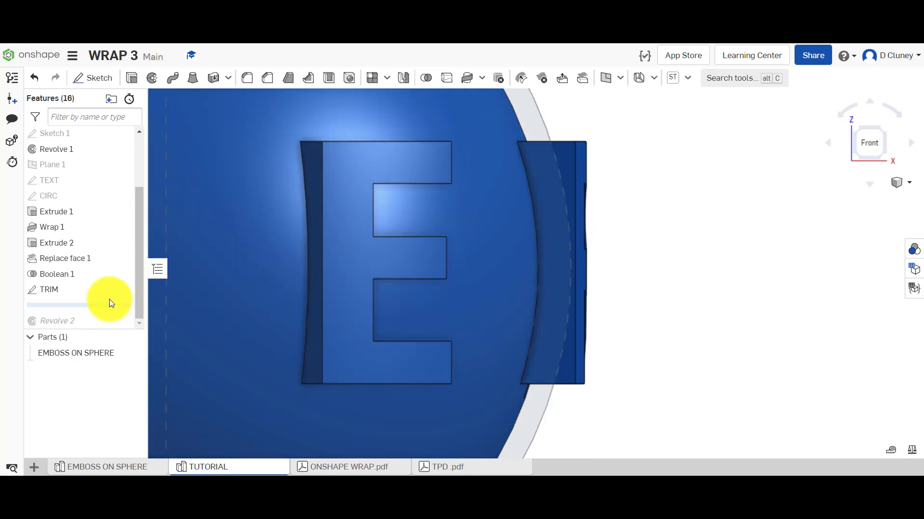
drag(109, 306, 105, 327)
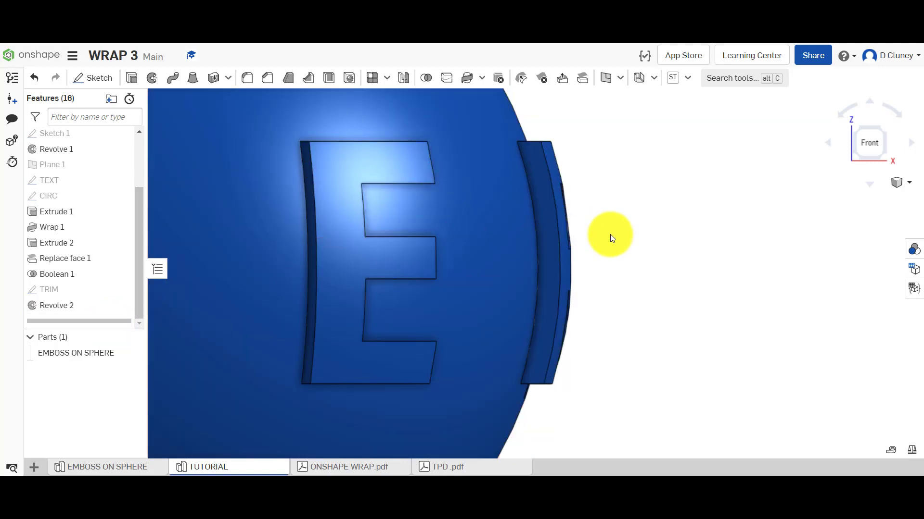
Inspect the trimmed letters around the sphere from the side and from the top, and finish in the isometric view
right_drag(608, 235, 601, 204)
right_drag(718, 215, 715, 204)
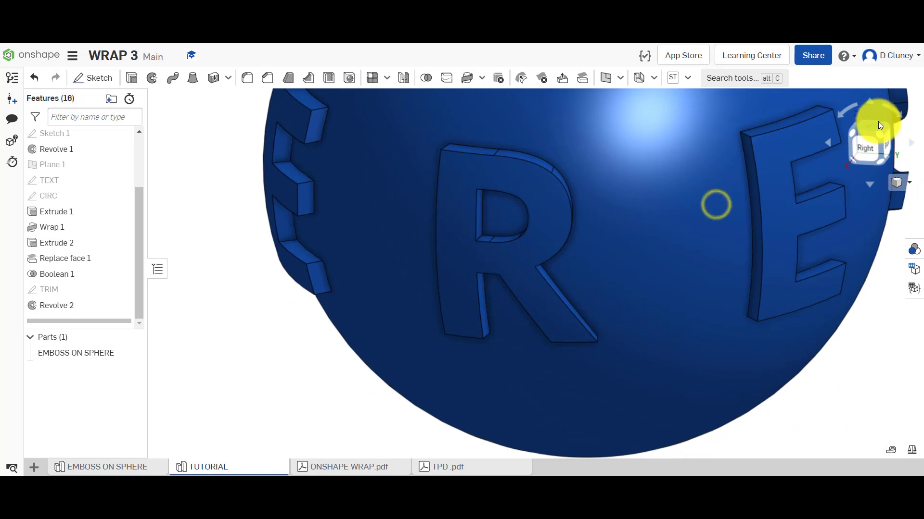
click(876, 126)
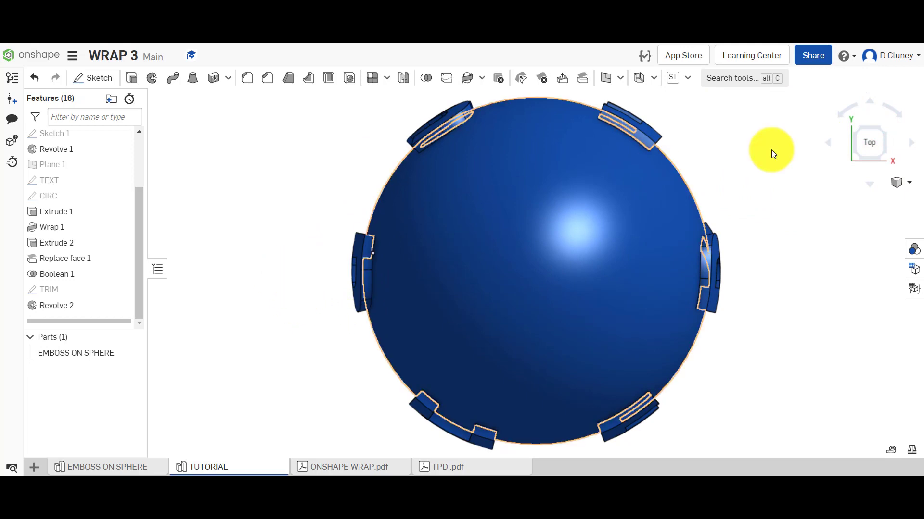
right_click(815, 253)
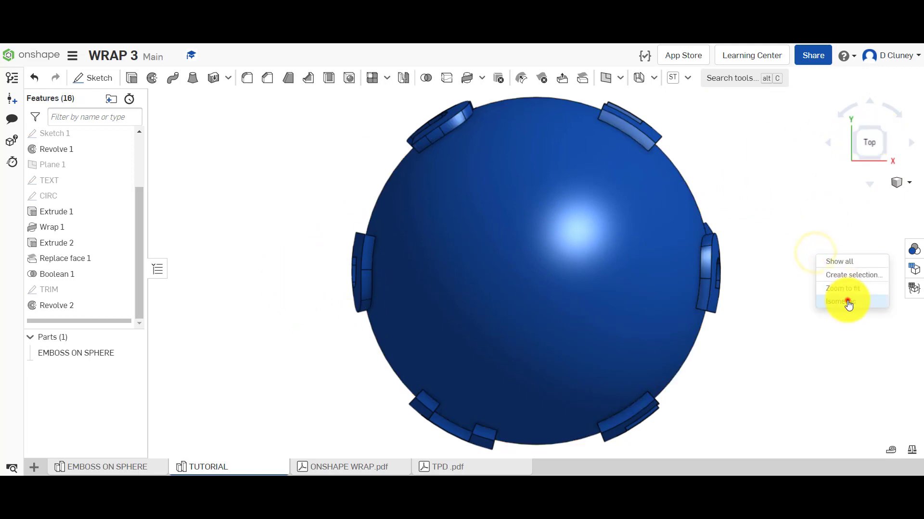
click(845, 305)
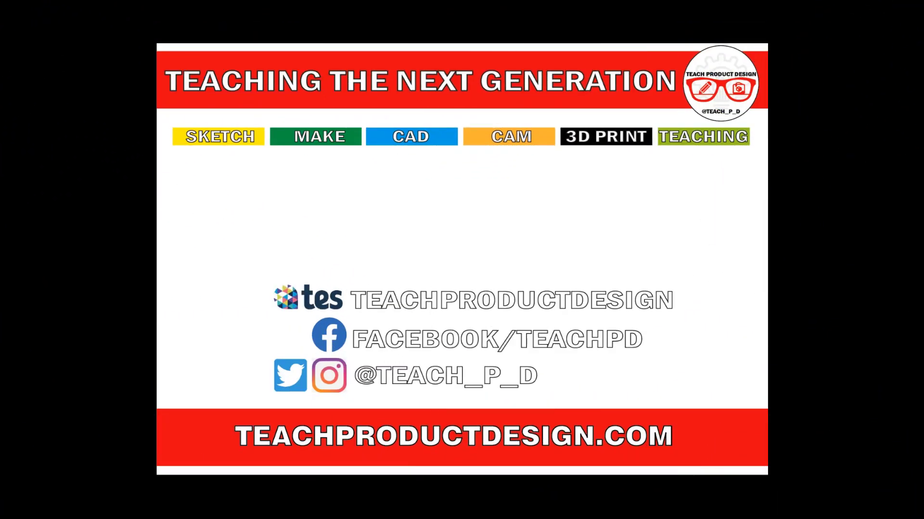